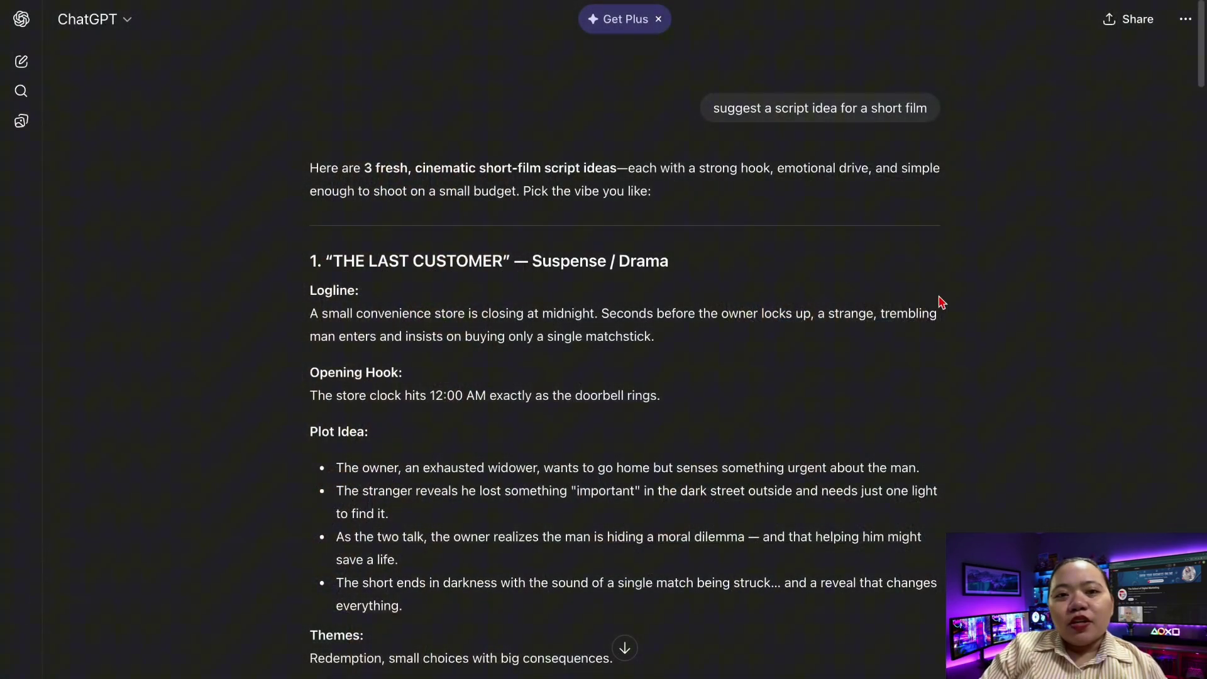
# Select the full text of script idea 3, THE DELIVERY, in ChatGPT
pyautogui.tripleClick(883, 108)
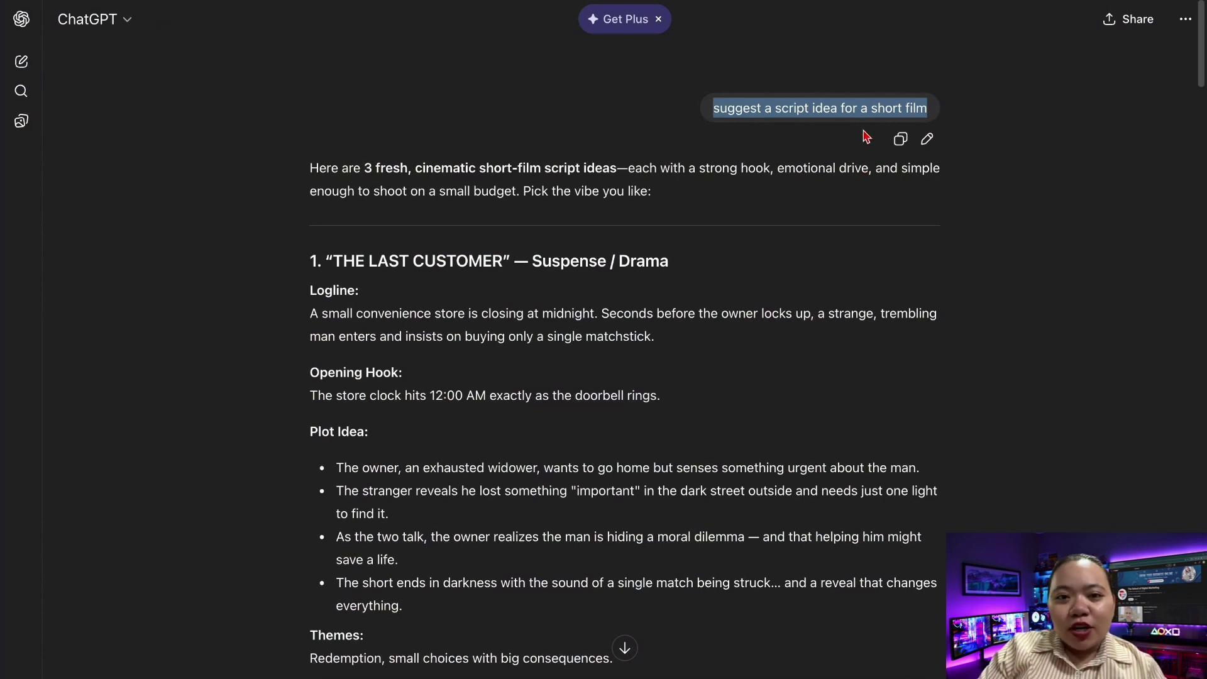
pyautogui.click(866, 137)
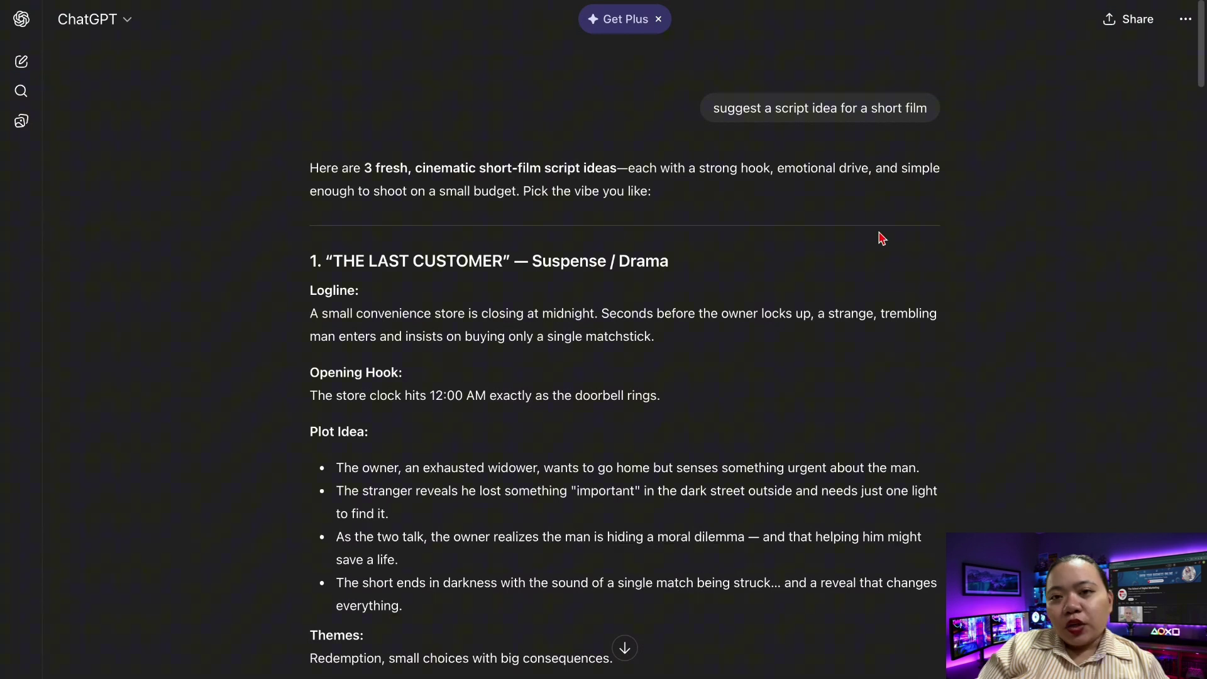
pyautogui.tripleClick(891, 107)
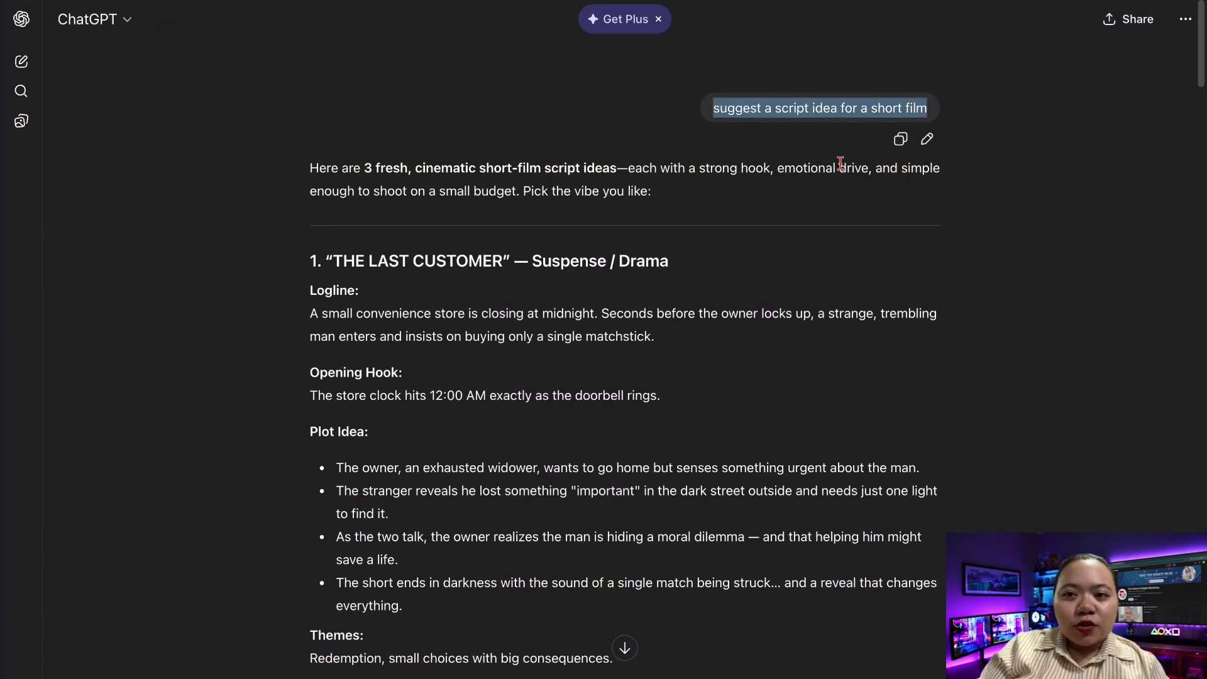
pyautogui.click(867, 137)
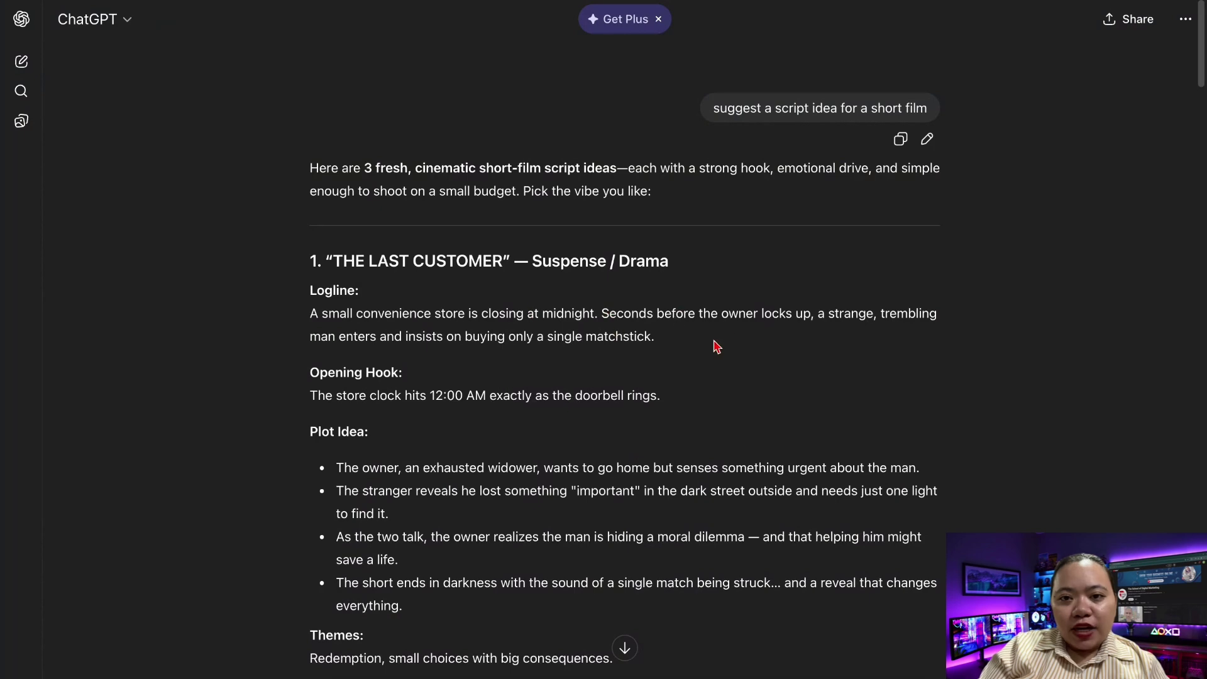
pyautogui.scroll(-15, 759, 370)
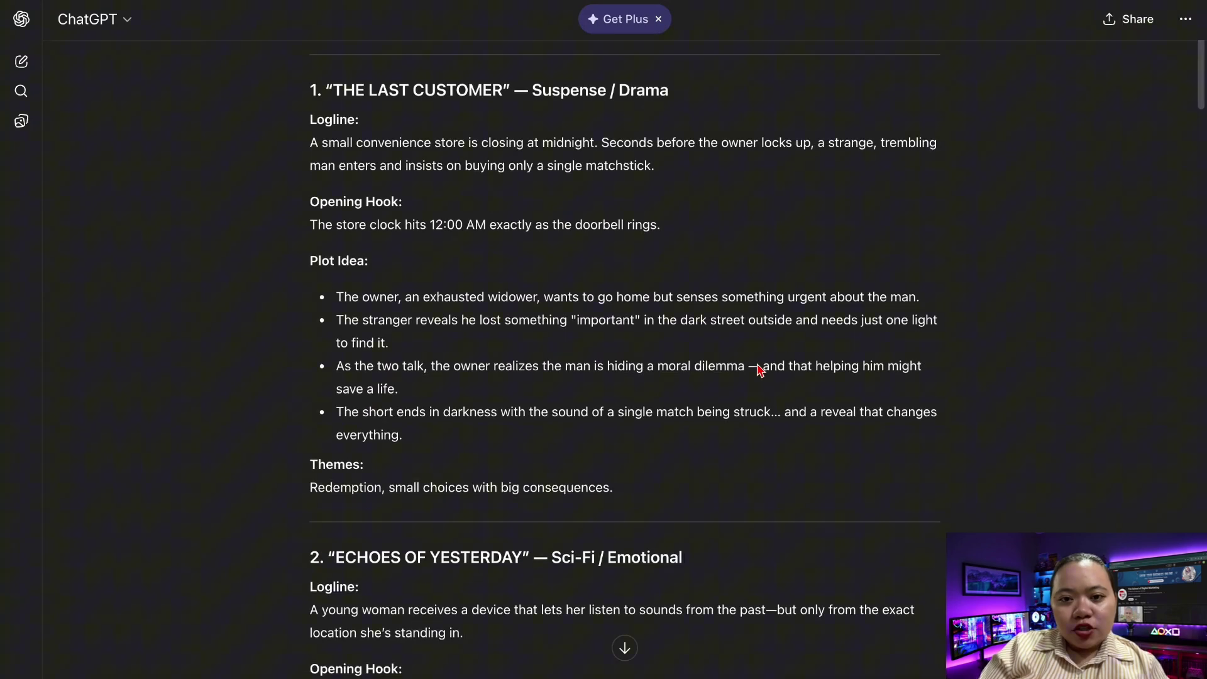
pyautogui.moveTo(296, 280); pyautogui.dragTo(813, 613)
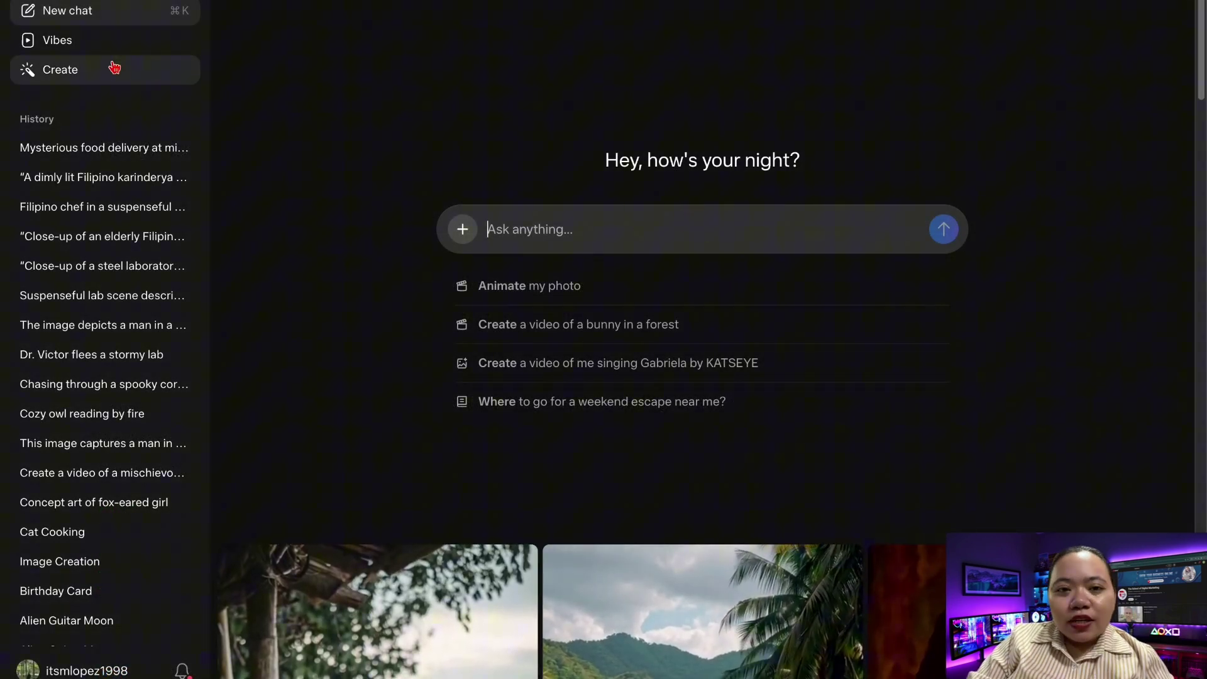
# Generate 16:9 images in Meta AI from the pasted midnight delivery-shop prompt
pyautogui.click(80, 74)
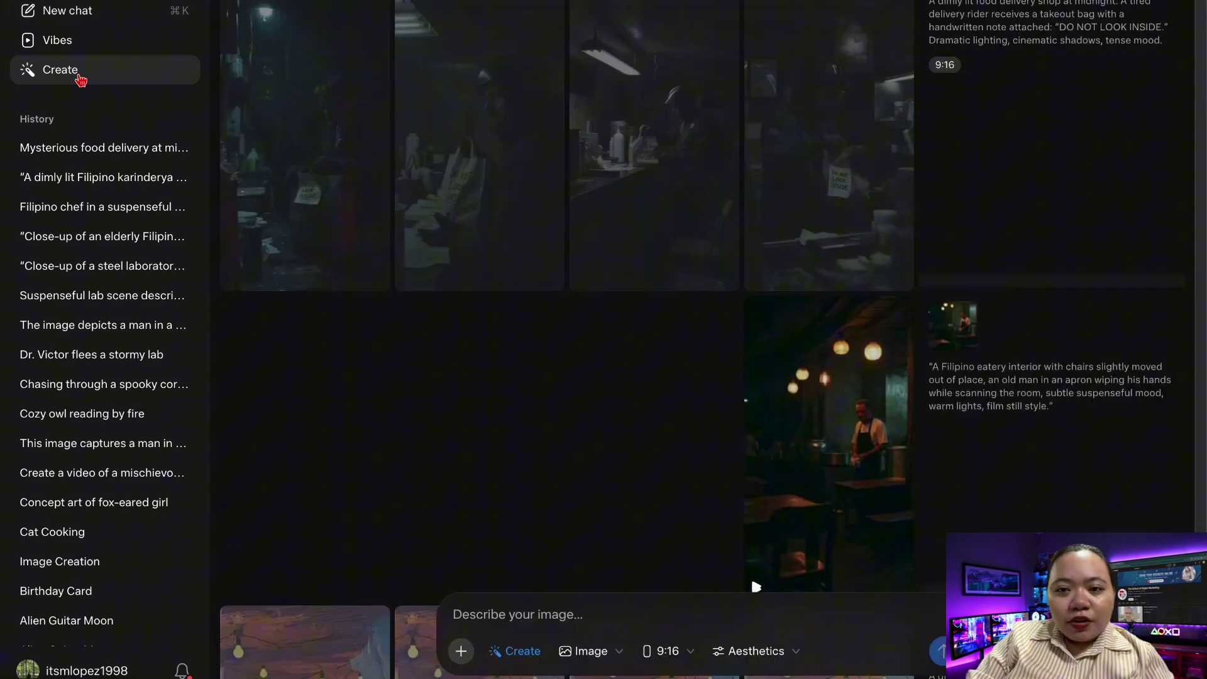
pyautogui.click(603, 654)
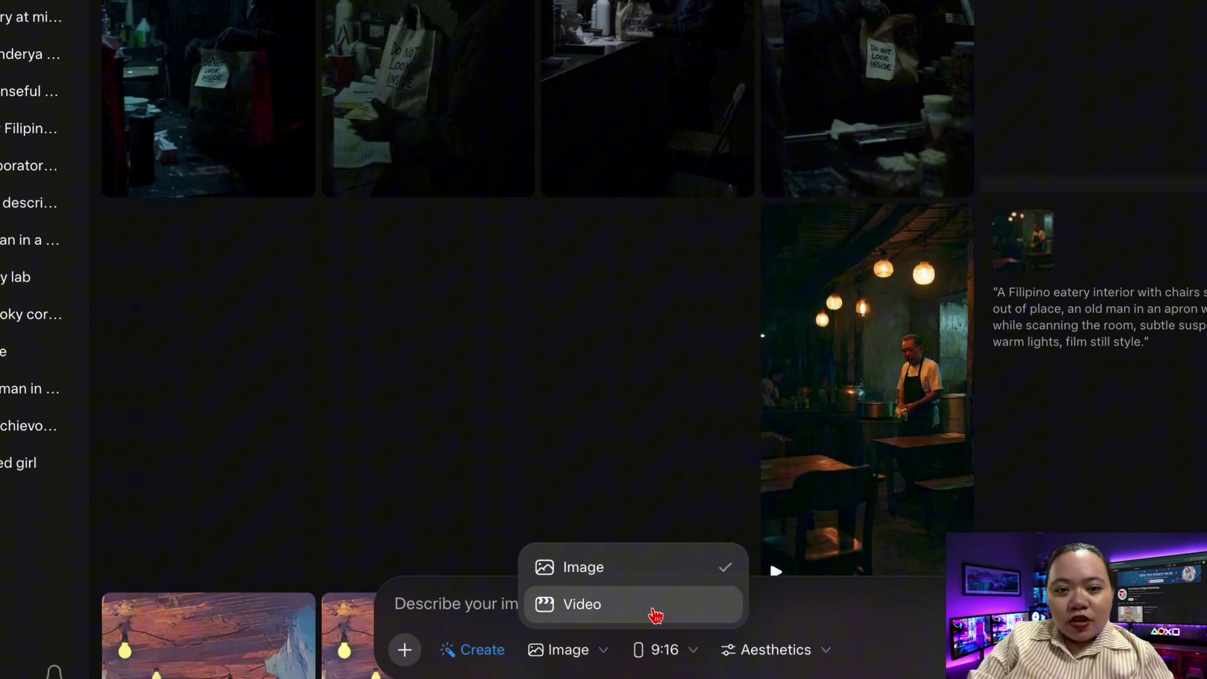
pyautogui.click(668, 665)
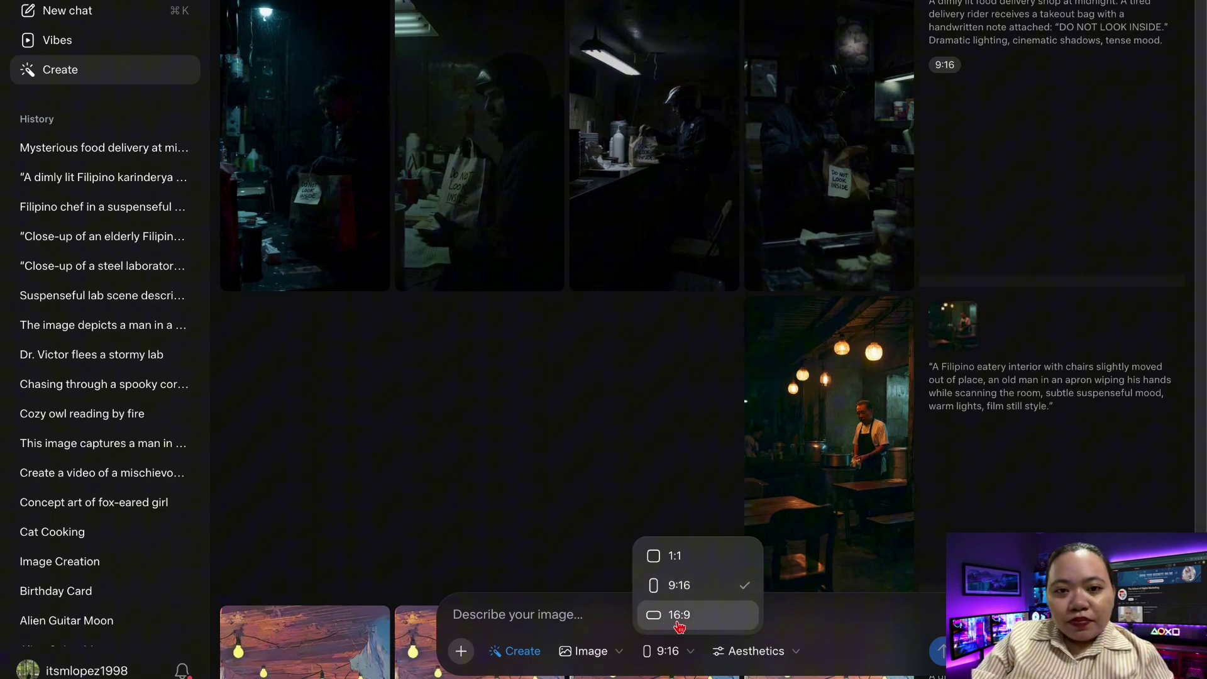
pyautogui.click(679, 623)
pyautogui.click(589, 615)
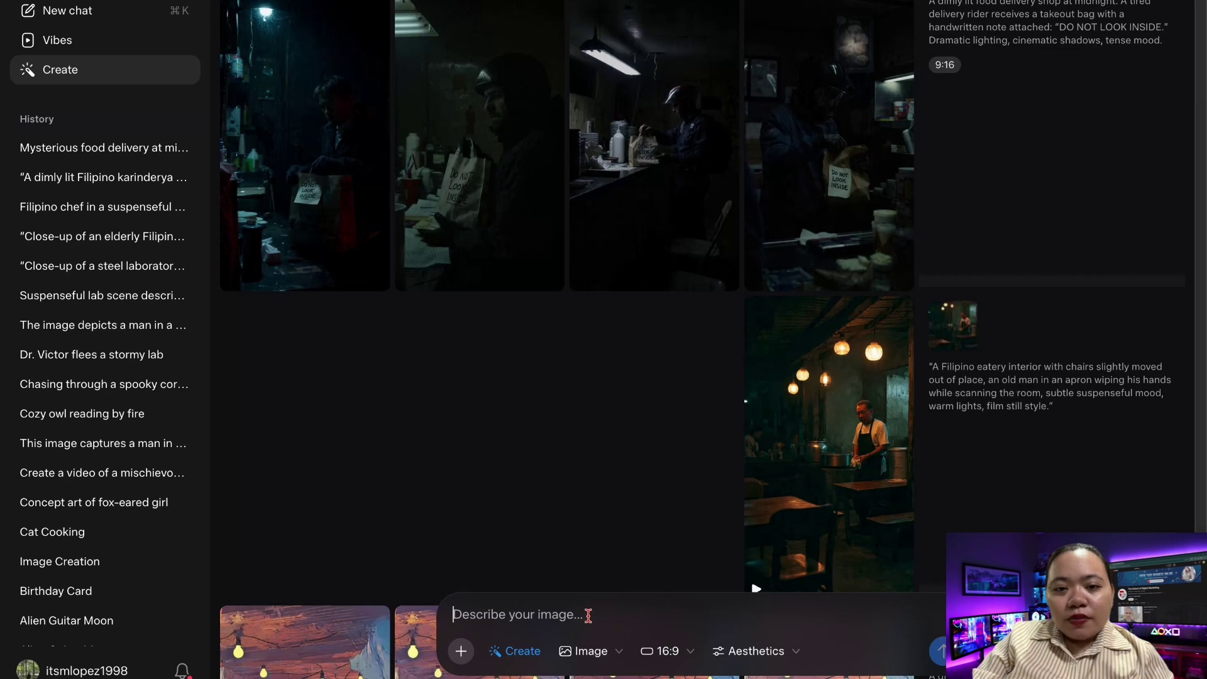
pyautogui.write('A dimly lit food delivery shop at midnight. A tired delivery rider receives a takeout bag with a handwritten note attached: "DO NOT LOOK INSIDE." Dramatic lighting, cinematic shadows, tense mood.')
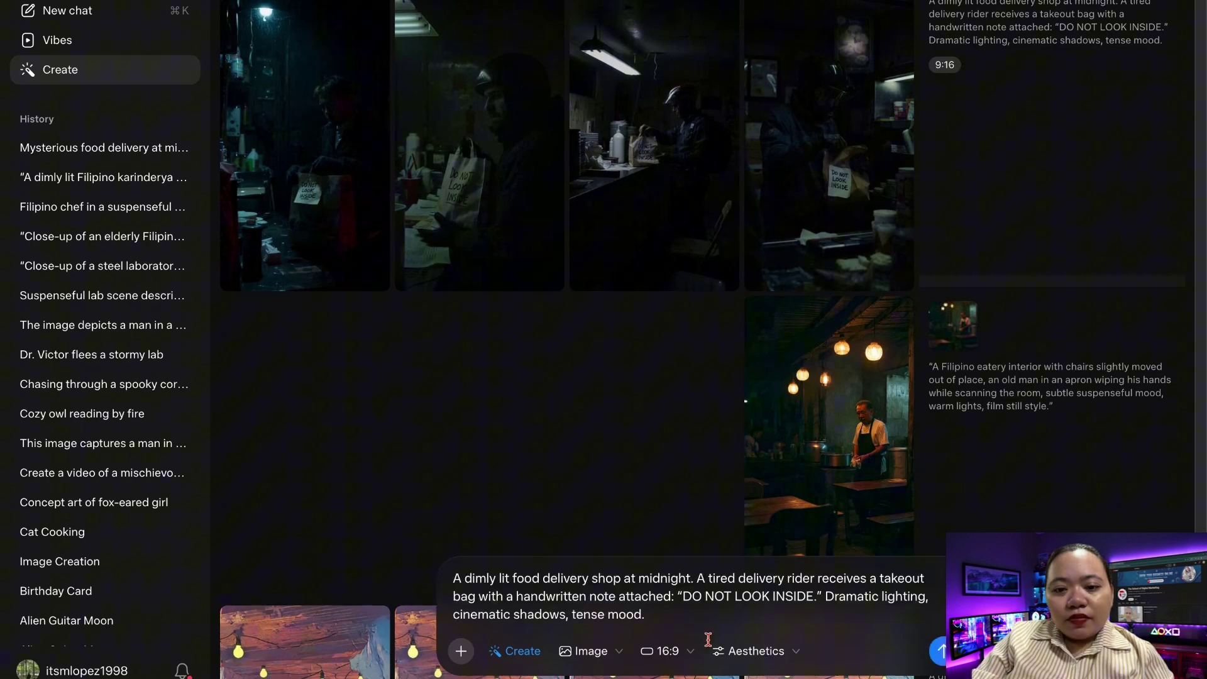
pyautogui.press('Return')
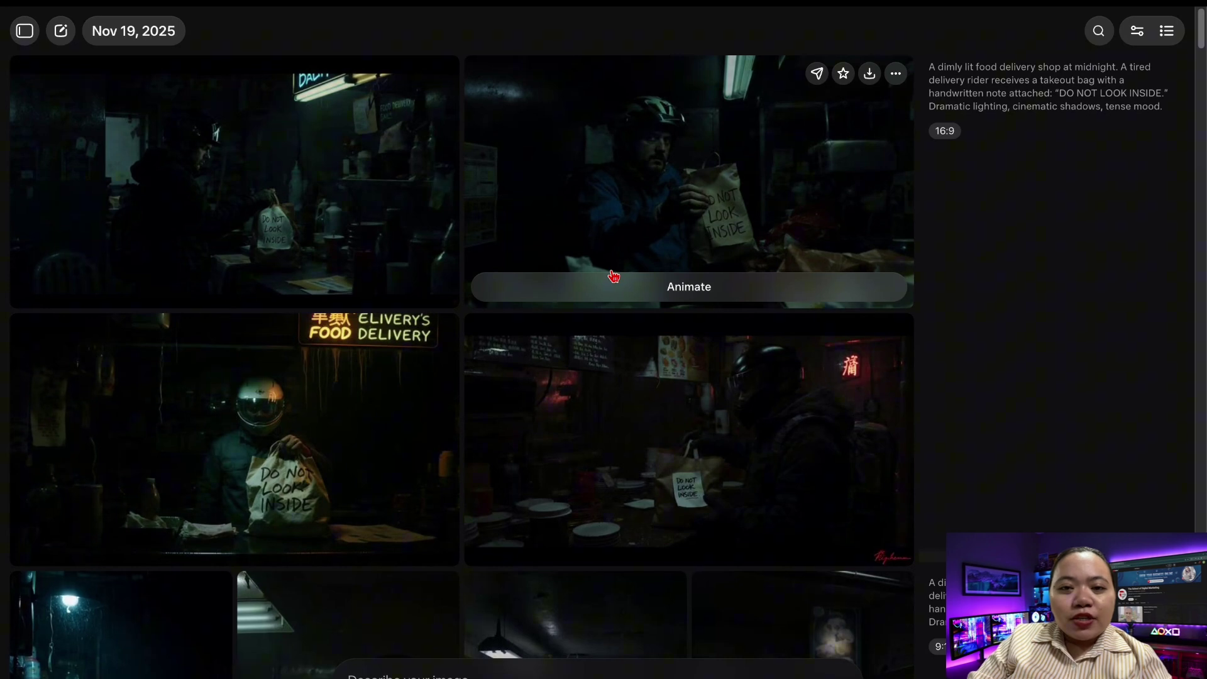
# View each version full size: neon FOOD DELIVERY, red-lit shop, and rider holding the DO NOT LOOK INSIDE bag
pyautogui.click(614, 277)
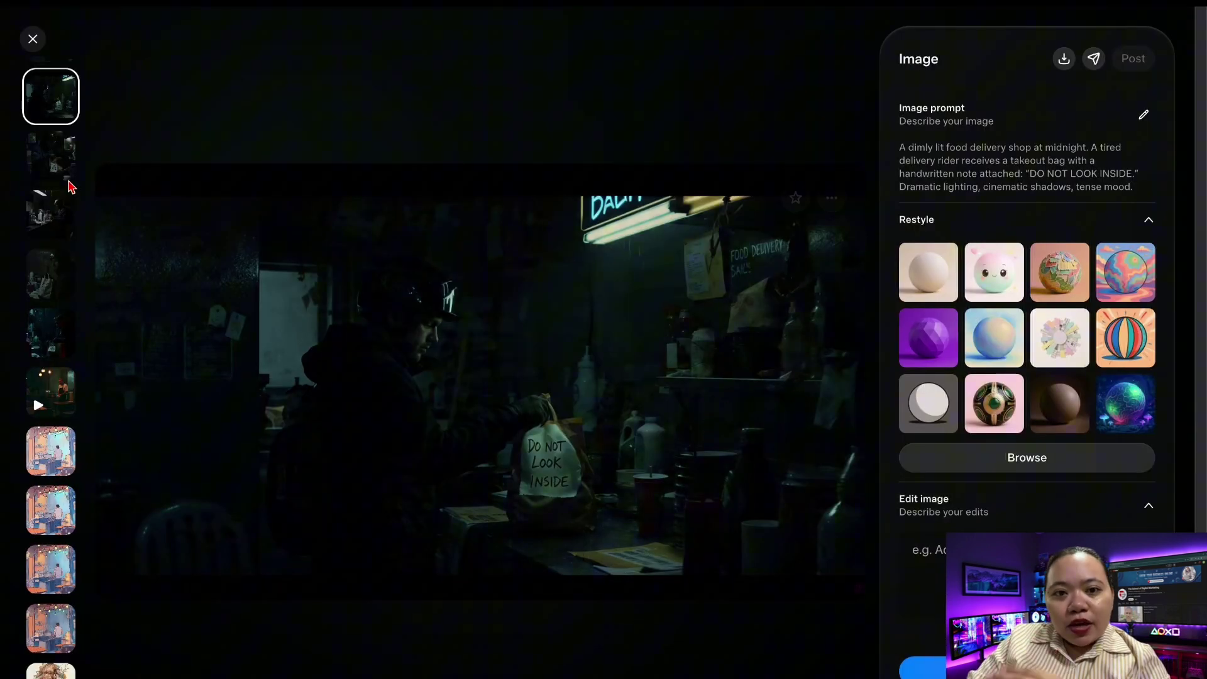
pyautogui.click(68, 157)
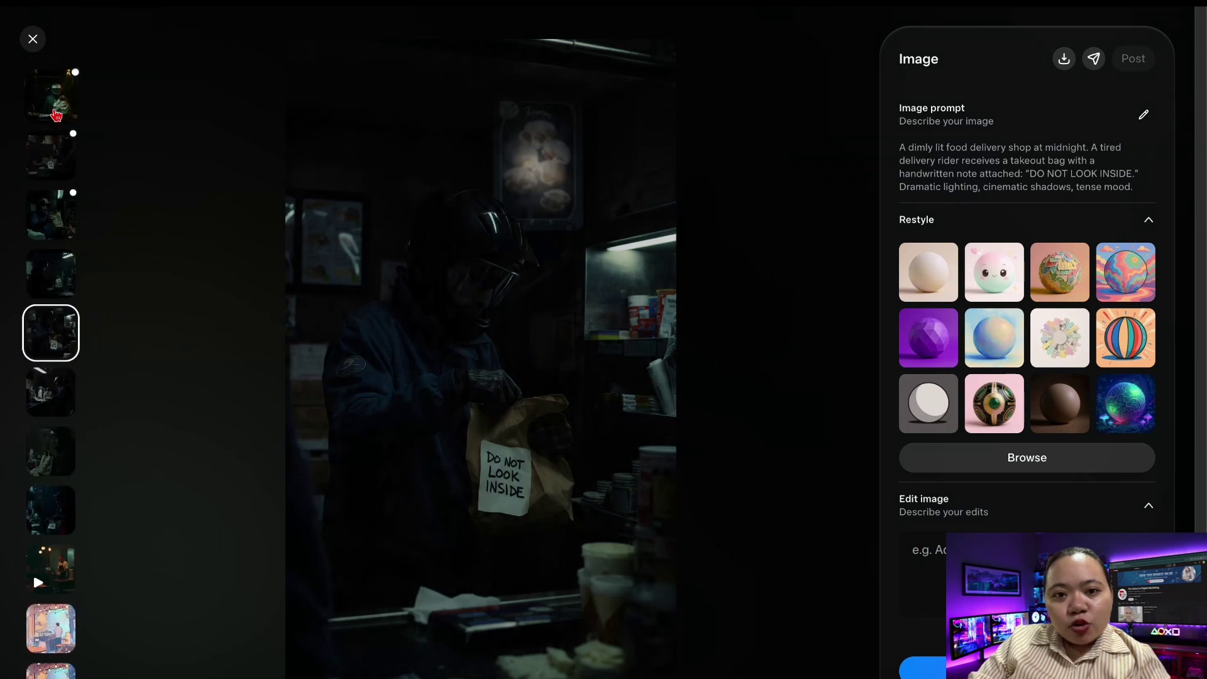
pyautogui.click(57, 115)
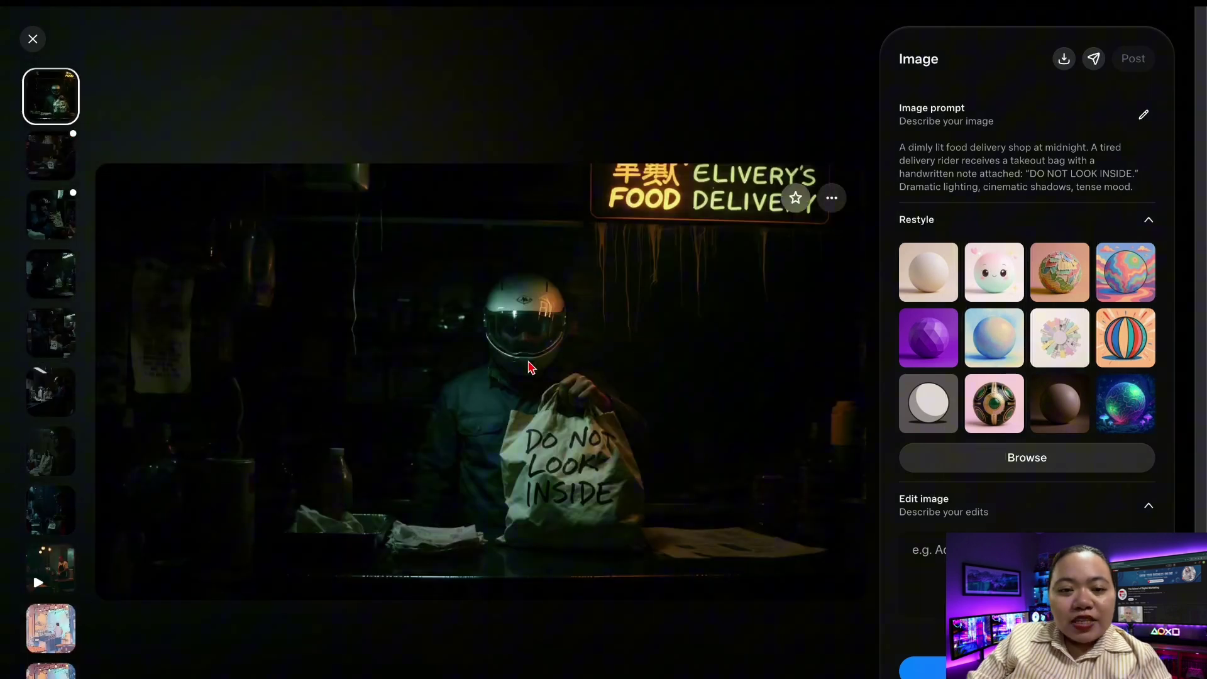
pyautogui.click(56, 165)
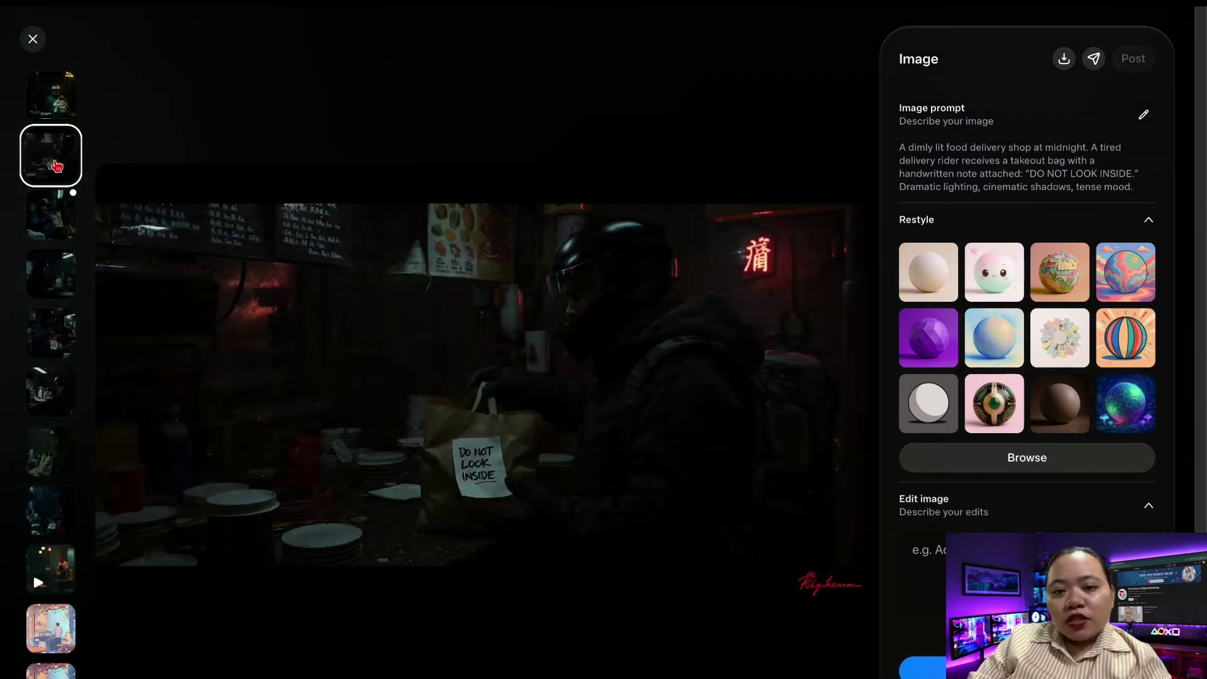
pyautogui.click(47, 204)
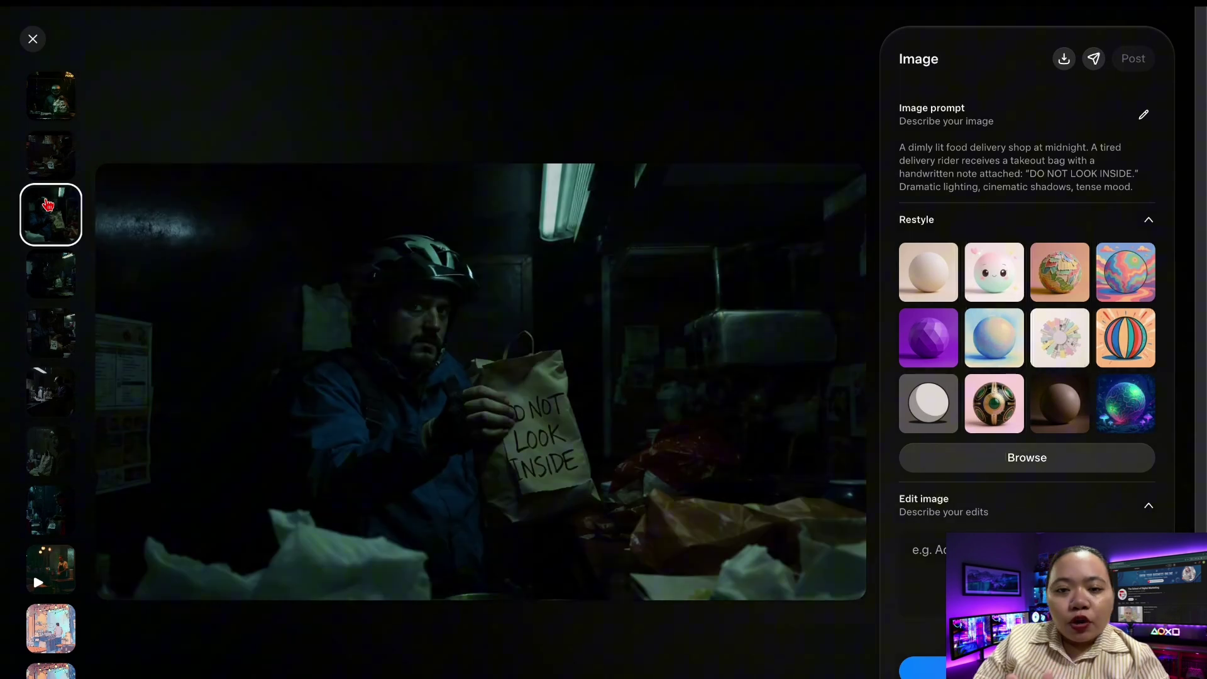
pyautogui.scroll(2, 723, 373)
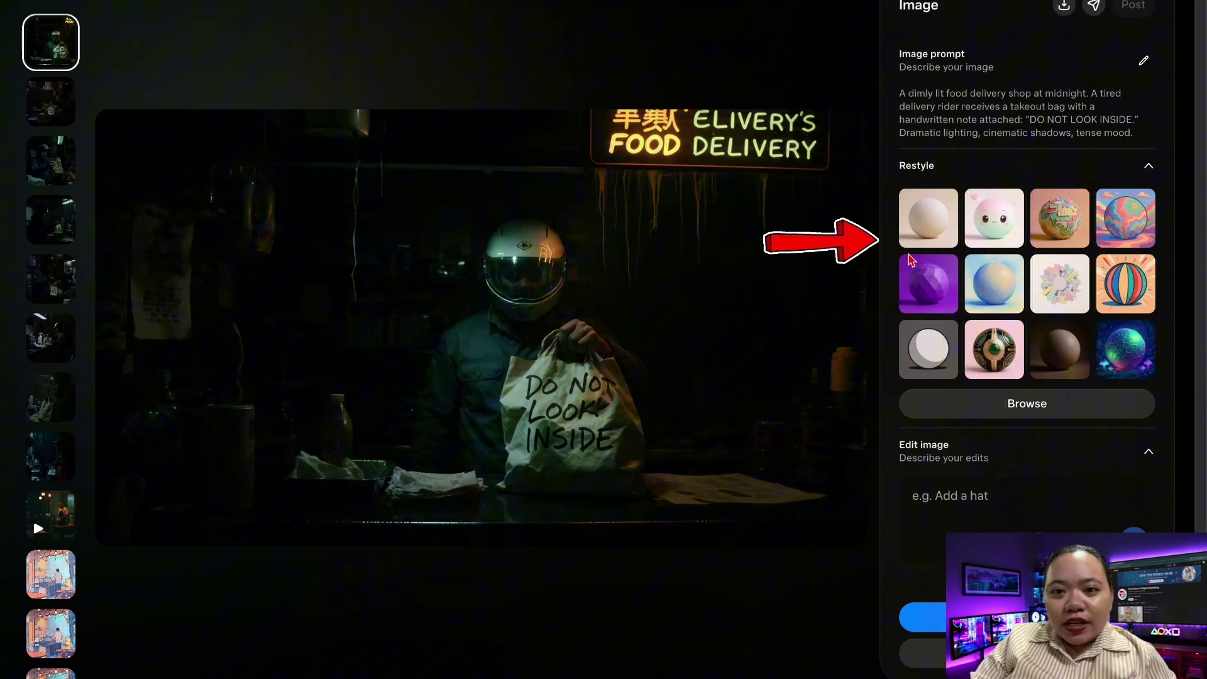
# Restyle the red-lit shop scene in 3D and anime, then animate the FOOD DELIVERY image into a 5-second clip
pyautogui.click(75, 103)
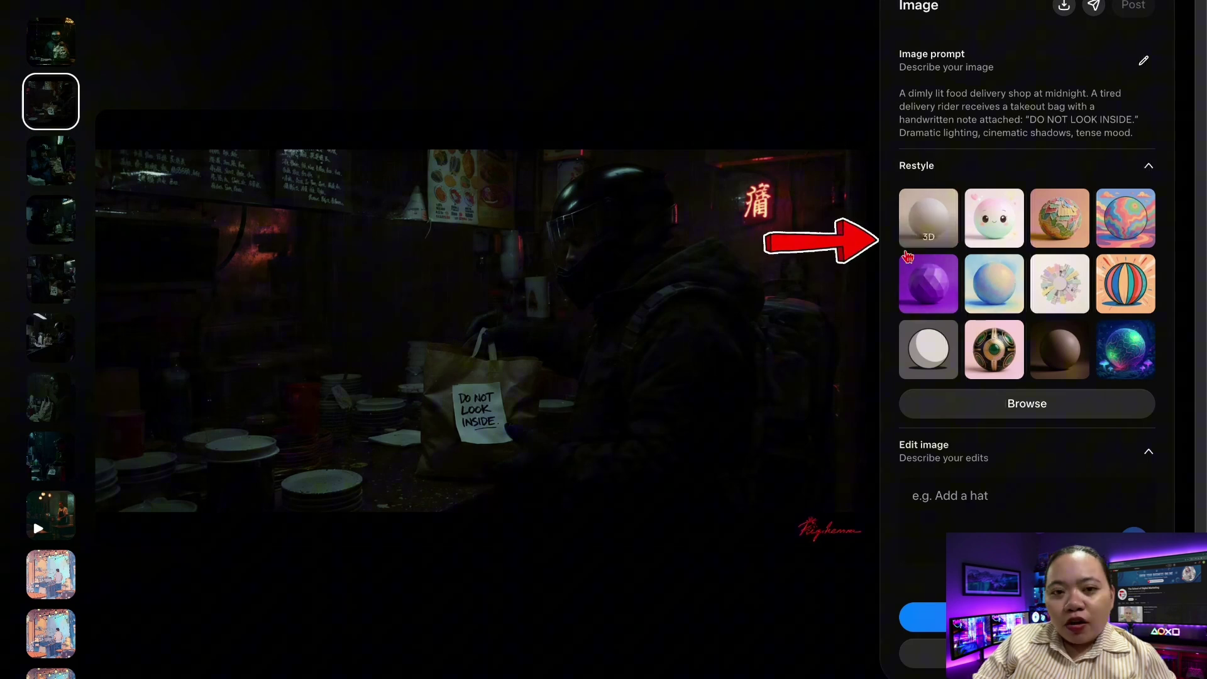
pyautogui.click(935, 219)
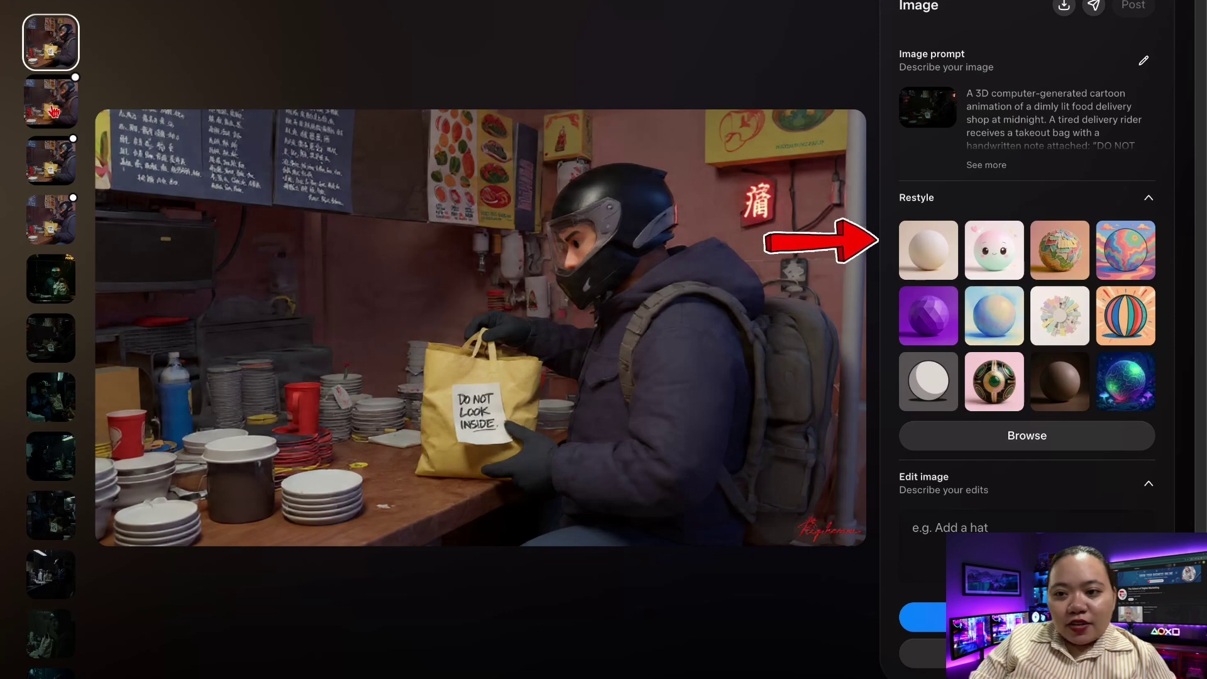
pyautogui.click(50, 161)
pyautogui.click(1006, 254)
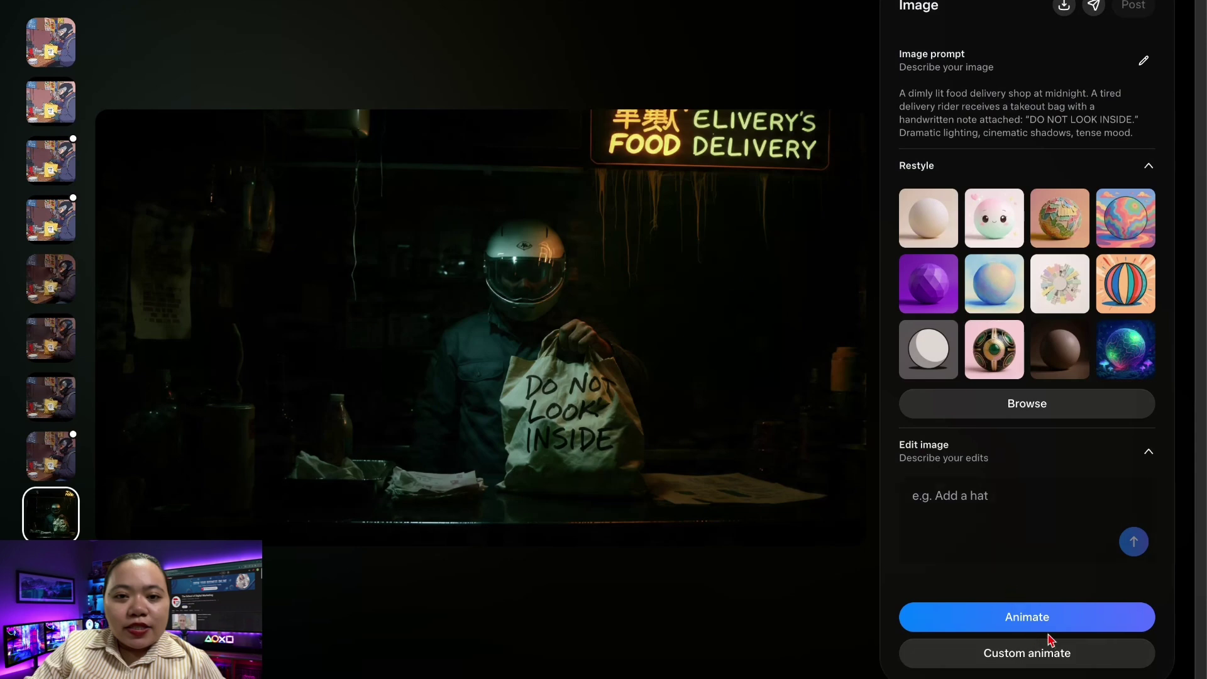
pyautogui.click(1035, 626)
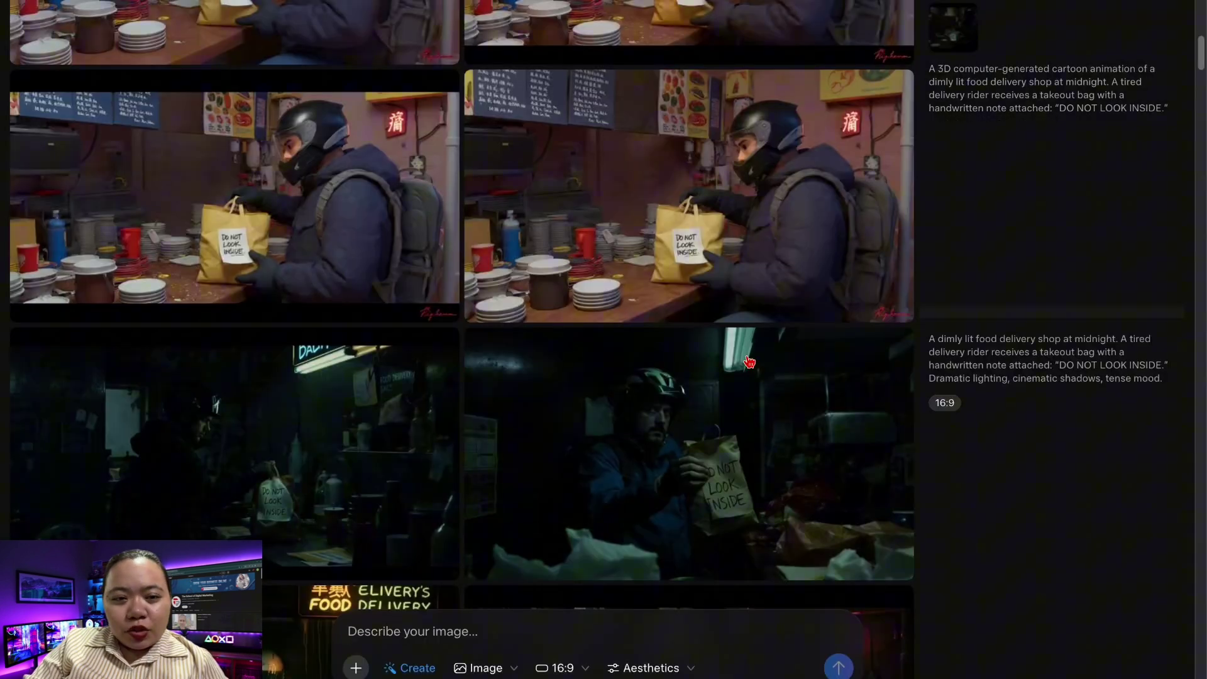
# Reopen the neon FOOD DELIVERY rider image from the creation gallery
pyautogui.scroll(-3, 321, 506)
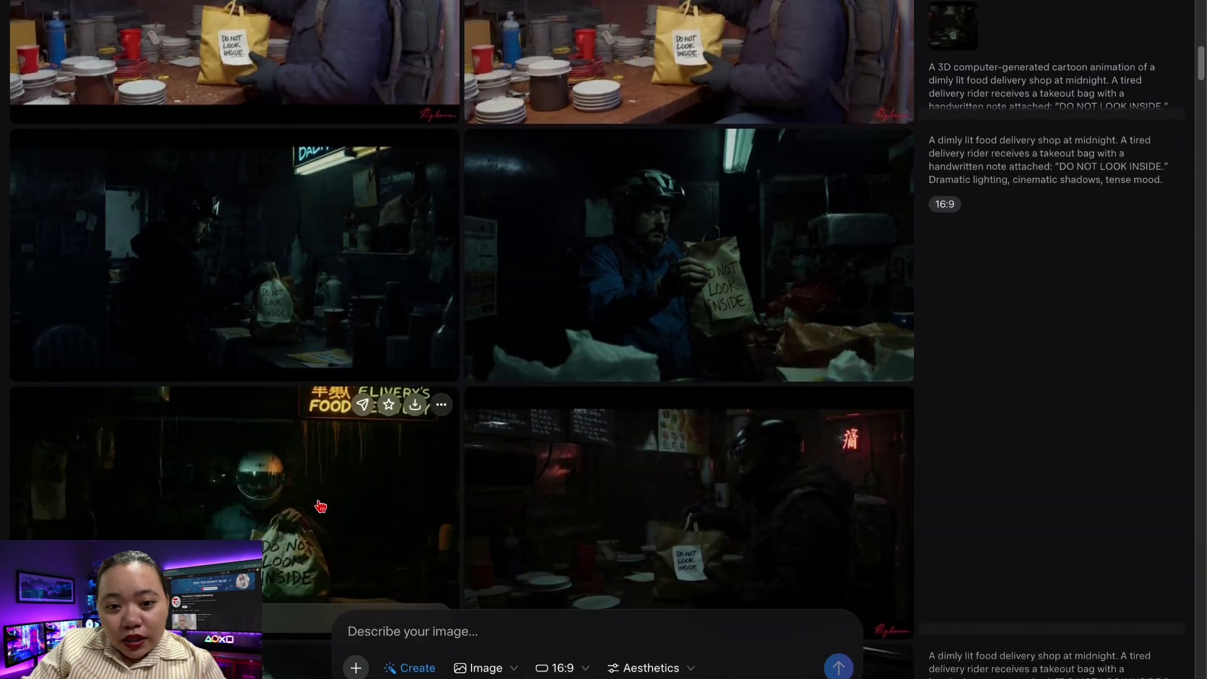
pyautogui.click(321, 507)
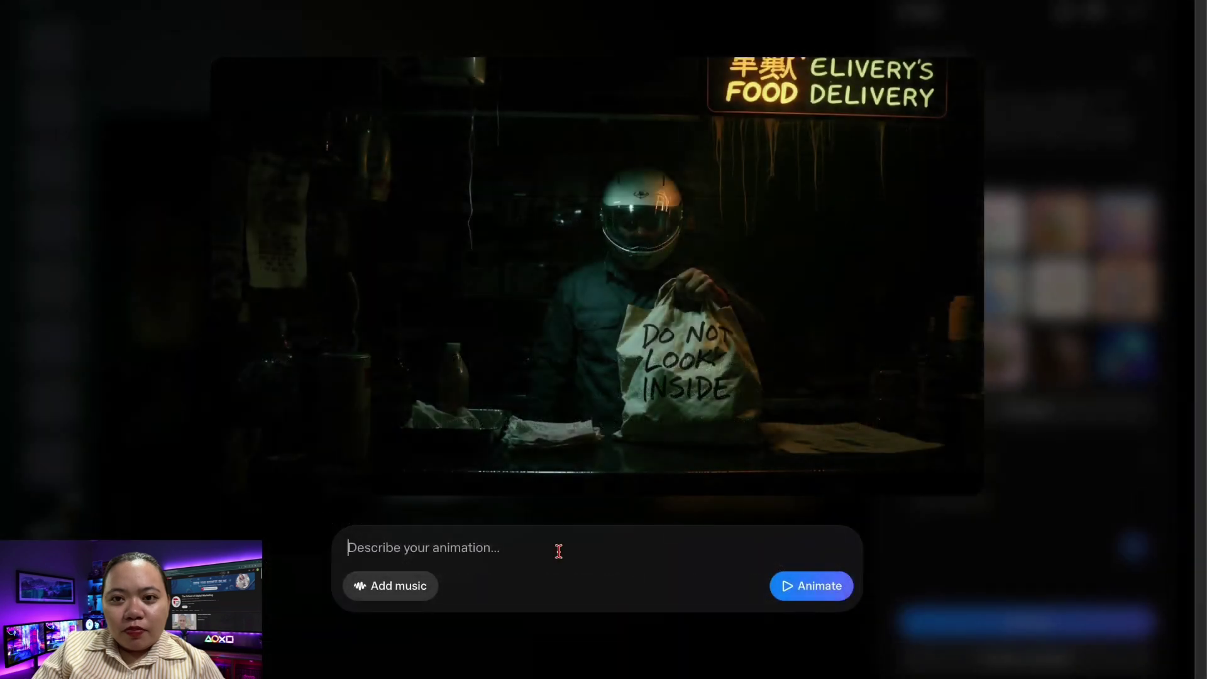
# Paste the camera-facing wide-shot prompt and add the 'Active and Healthy Lifestyle – Running' track found via 'chill intense'
pyautogui.write('Wide shot, character facing the camera clearly. A delivery rider stands inside a small takeout shop, looking directly at the camera as the owner hands him a mysterious bag. Both faces sharp, well-lit, eyes visible, cinematic lighting.')
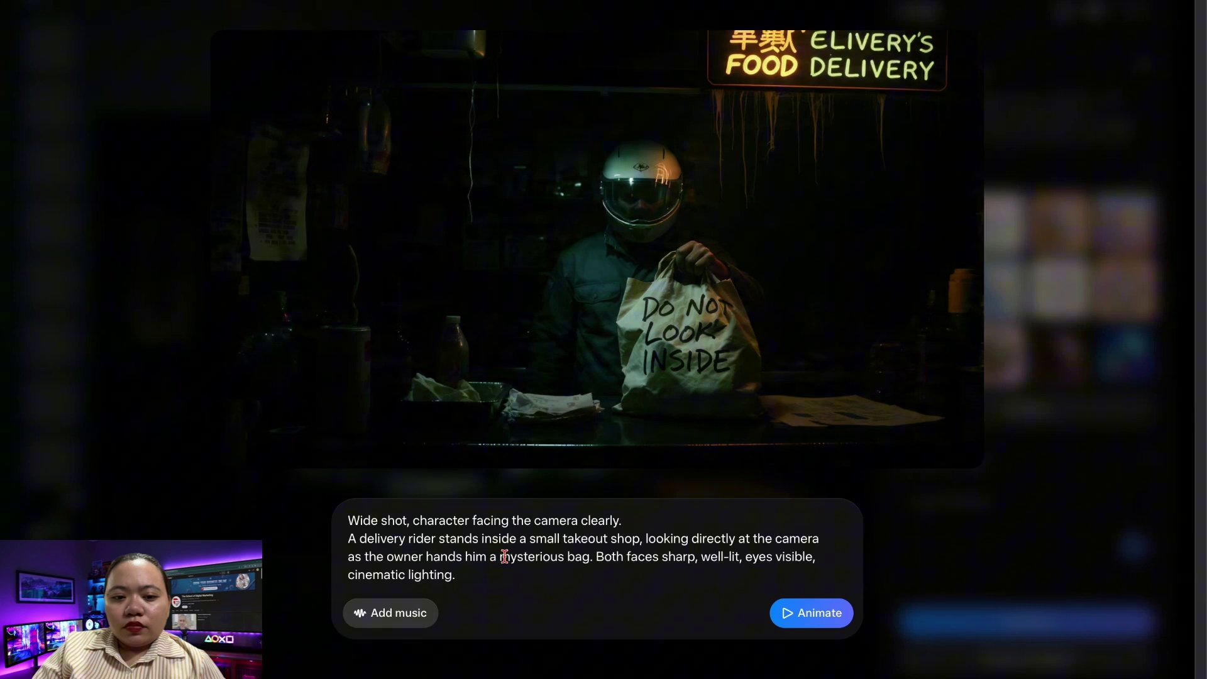
pyautogui.click(396, 613)
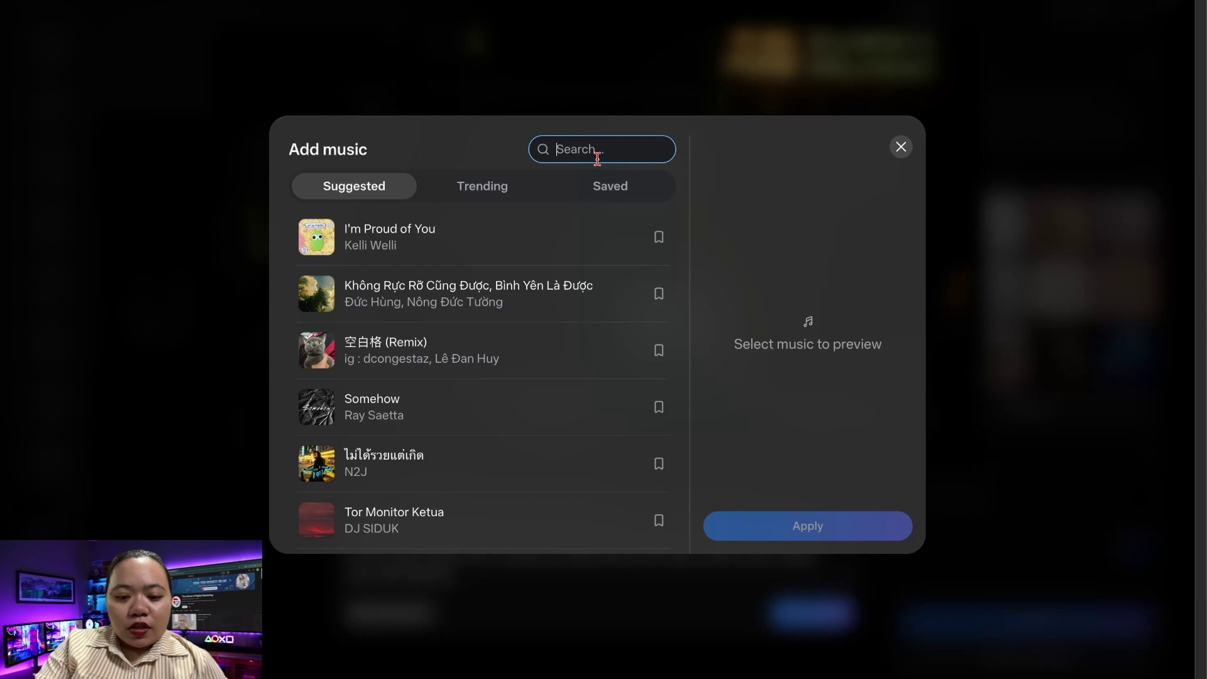
pyautogui.write('chill intense')
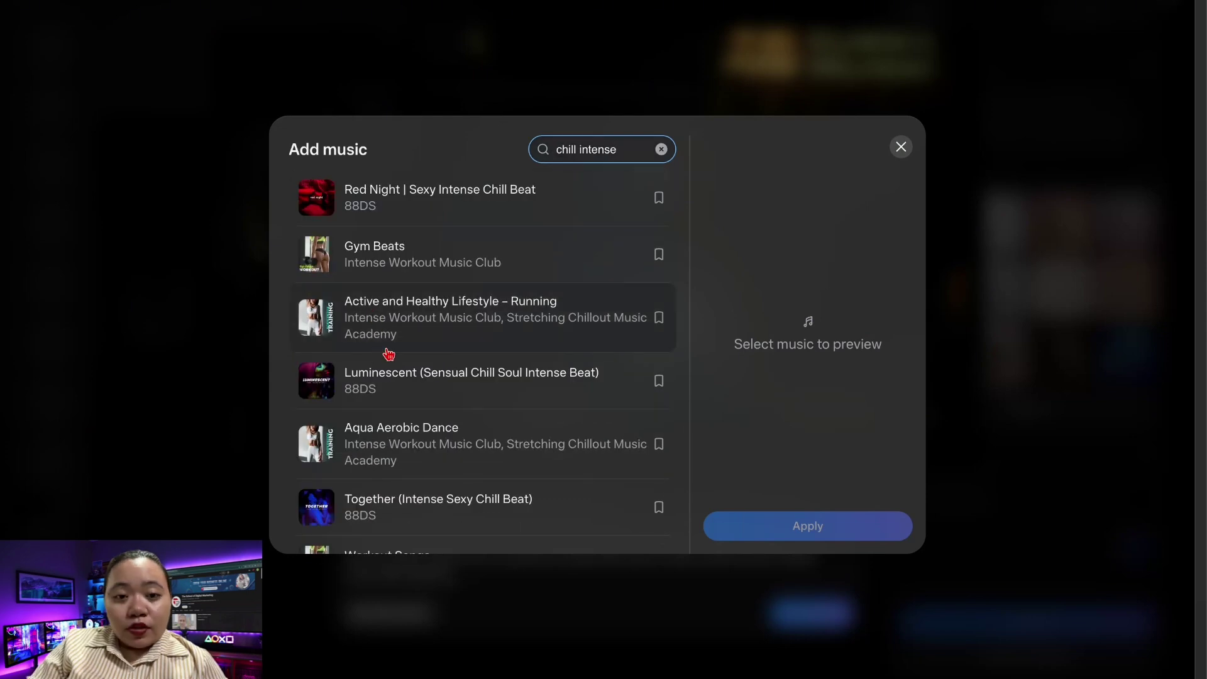
pyautogui.click(322, 332)
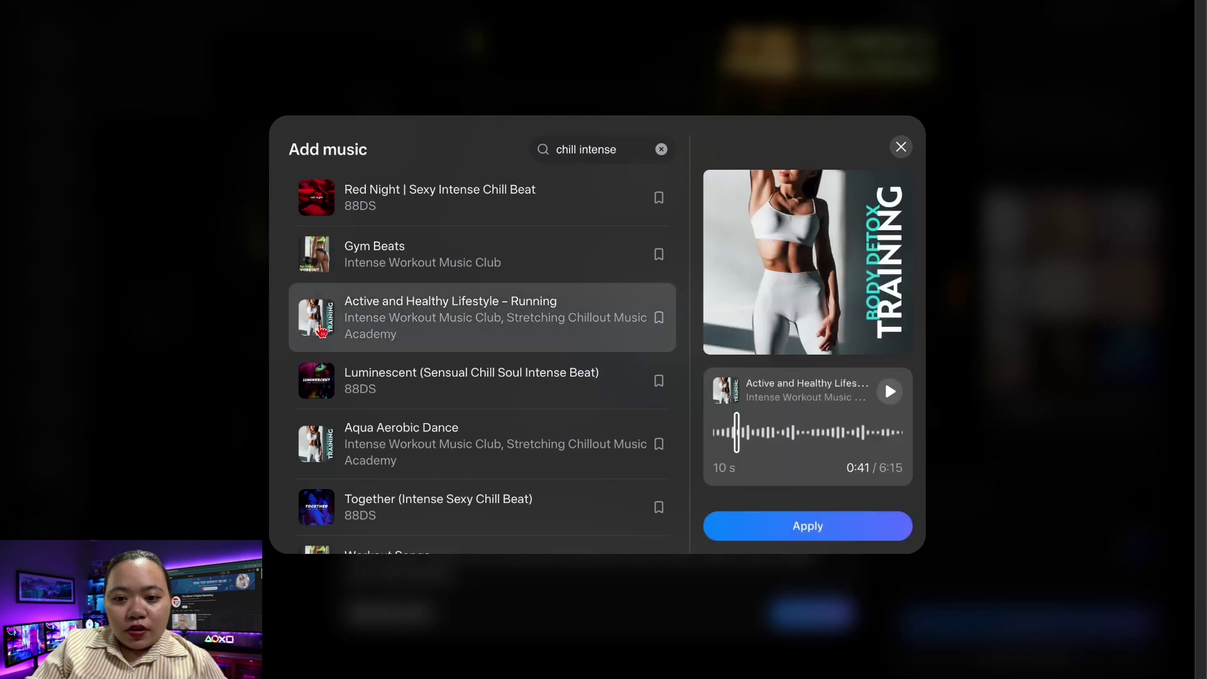
pyautogui.click(852, 535)
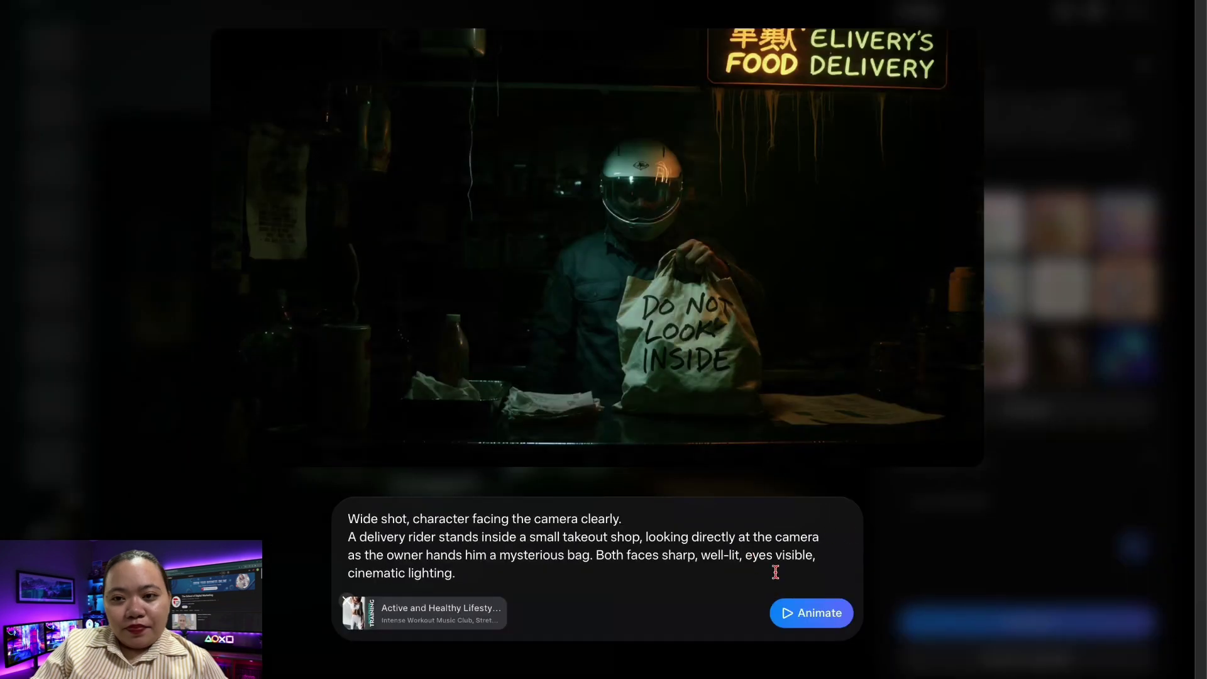
# Generate the video, attach the running track, and download it as 'a_dimly_lit_food_delivery_shop_at (2).mp4'
pyautogui.click(827, 619)
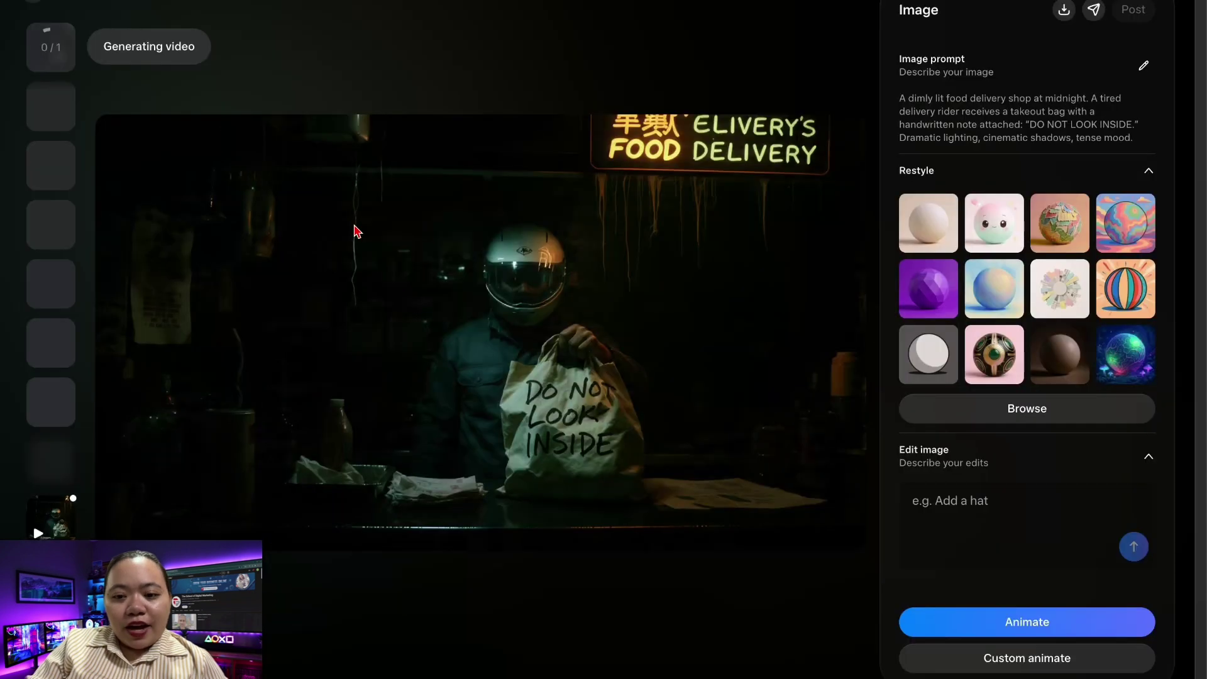
pyautogui.click(53, 44)
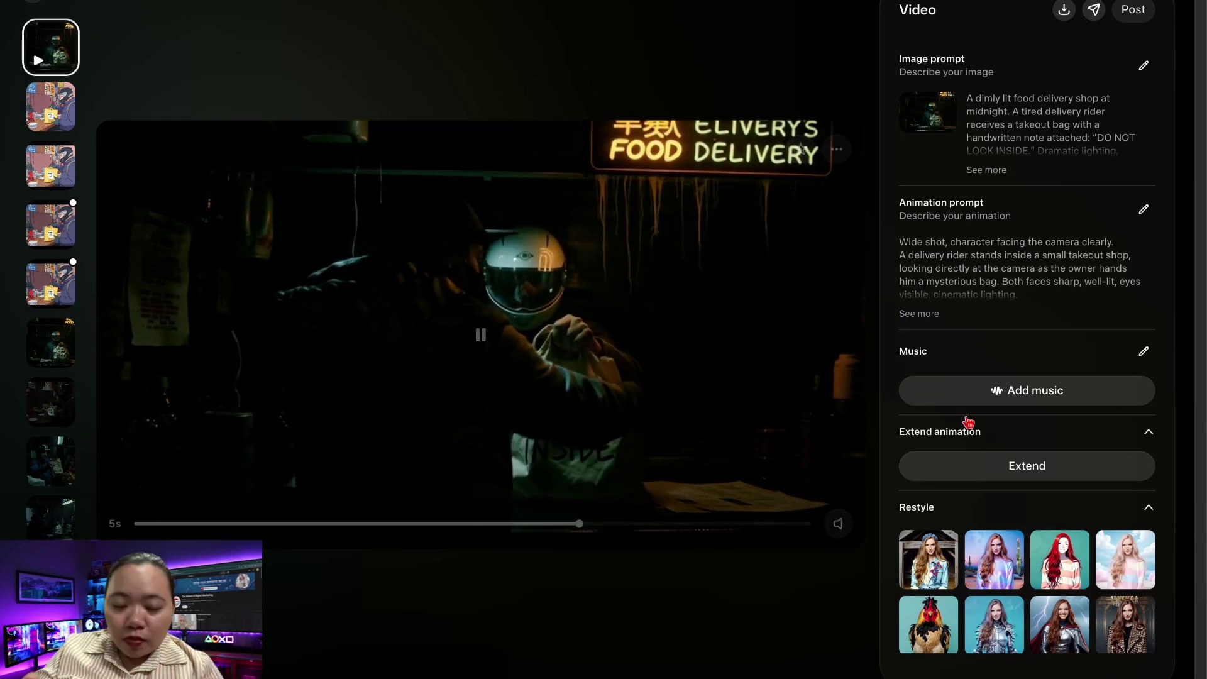
pyautogui.click(1032, 392)
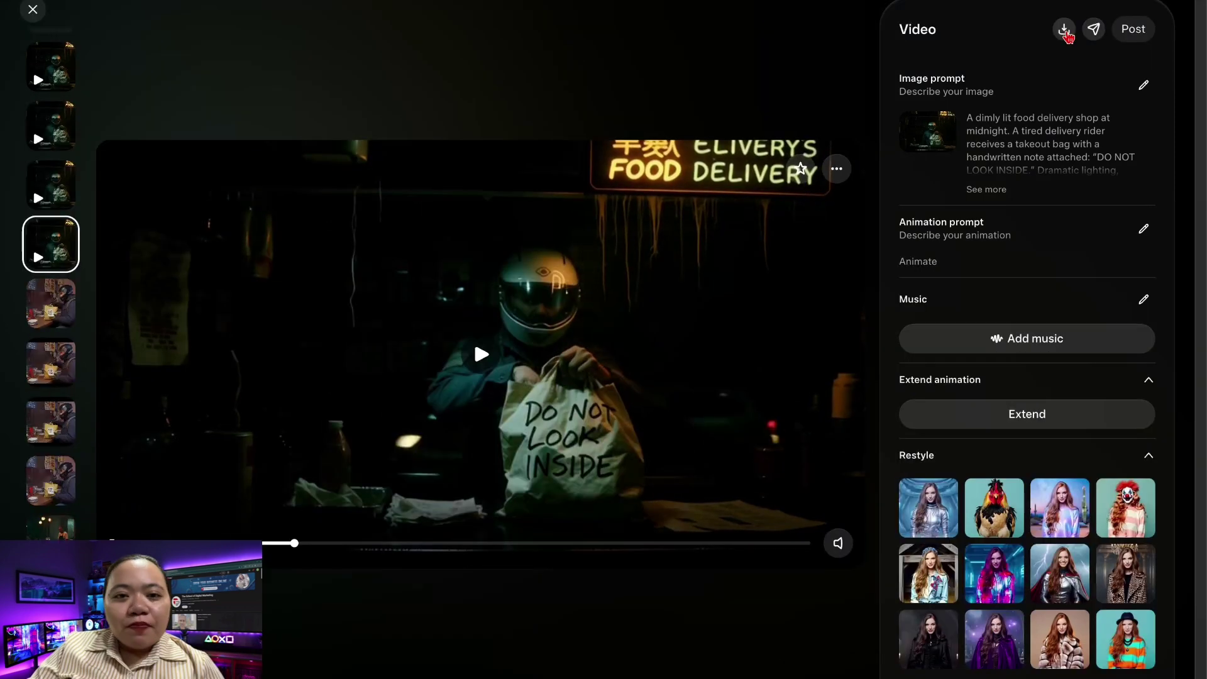
pyautogui.click(1064, 30)
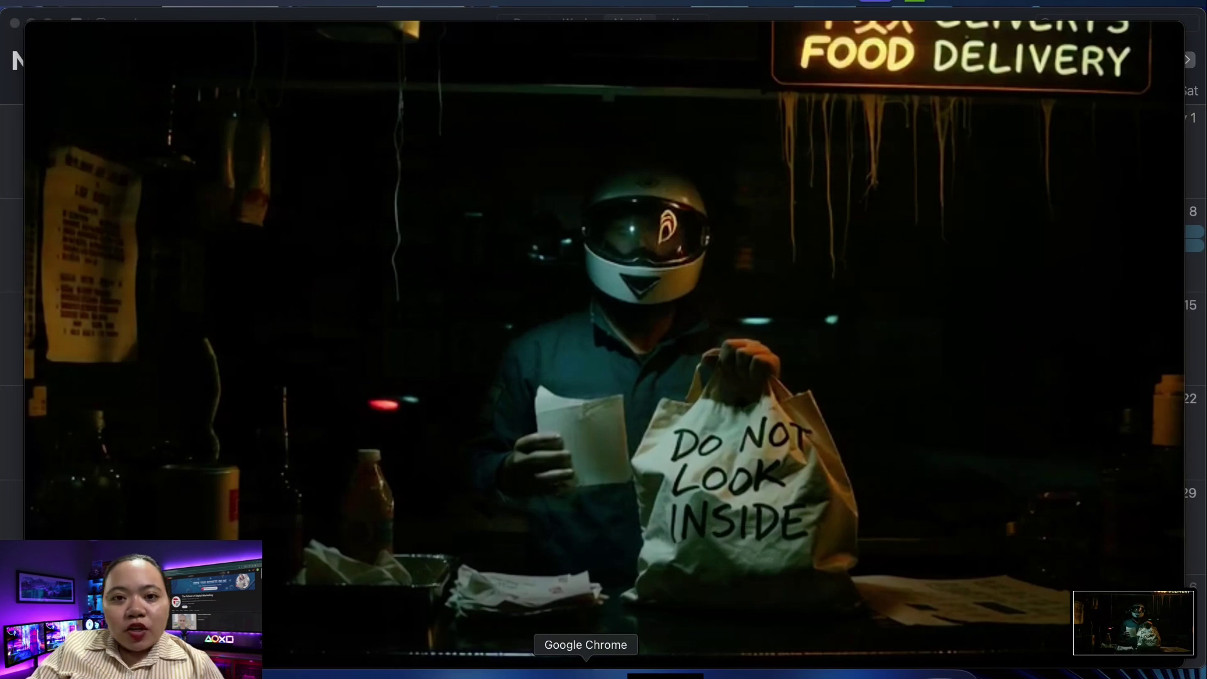
# Return from the full-screen clip playback to the Meta AI creation gallery
pyautogui.click(586, 671)
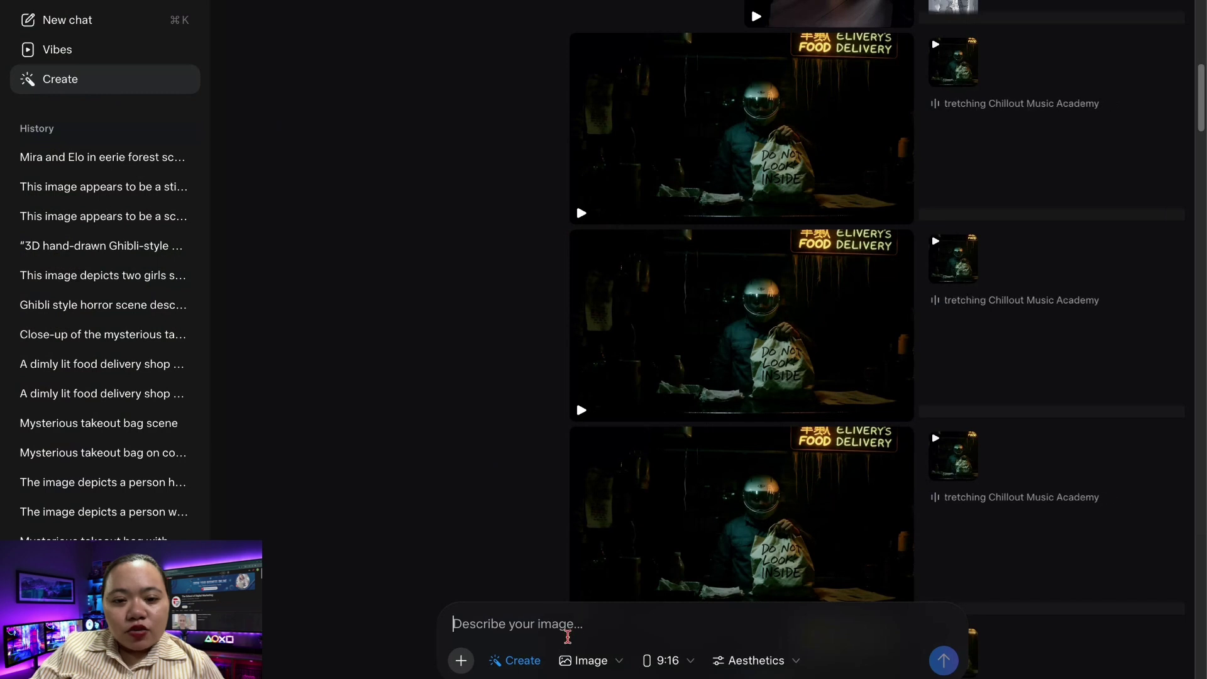
# Generate a video from the uploaded rider still using the pasted close-up prompt, and open the result
pyautogui.click(589, 661)
pyautogui.click(620, 626)
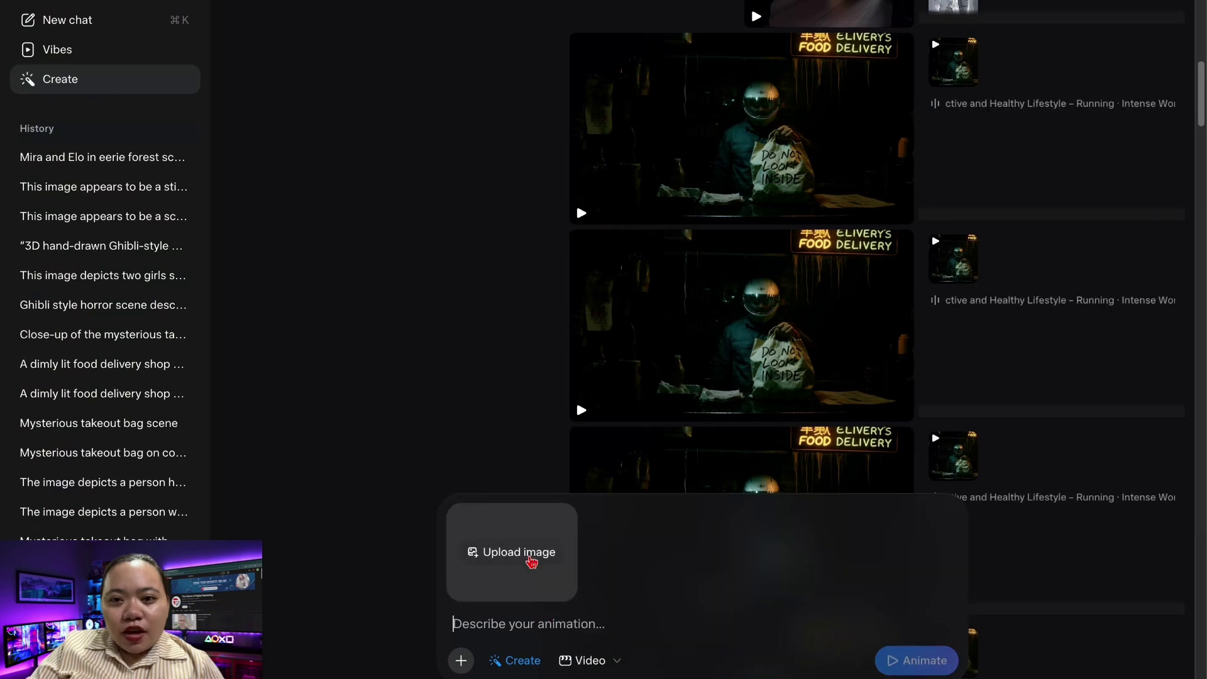
pyautogui.click(531, 563)
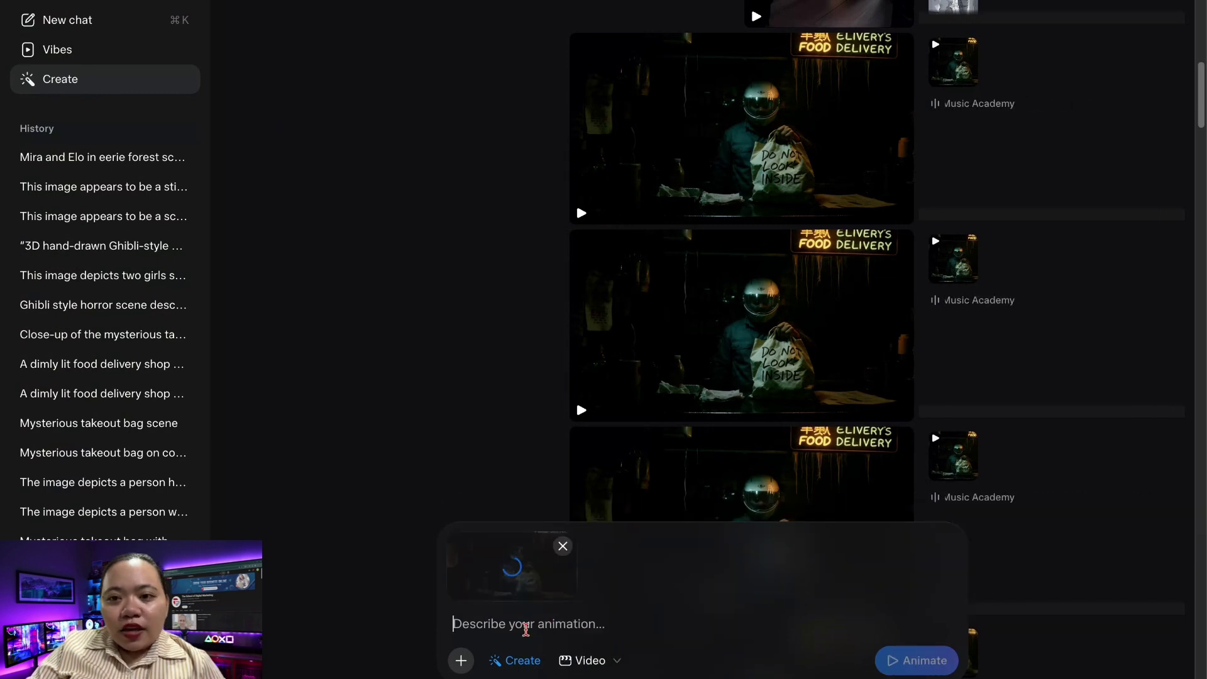
pyautogui.write('Medium close-up, character facing forward. The rider holds the takeout bag up to chest level, looking straight into the camera with confusion. His face is perfectly sharp and expressive, soft lighting on his features.')
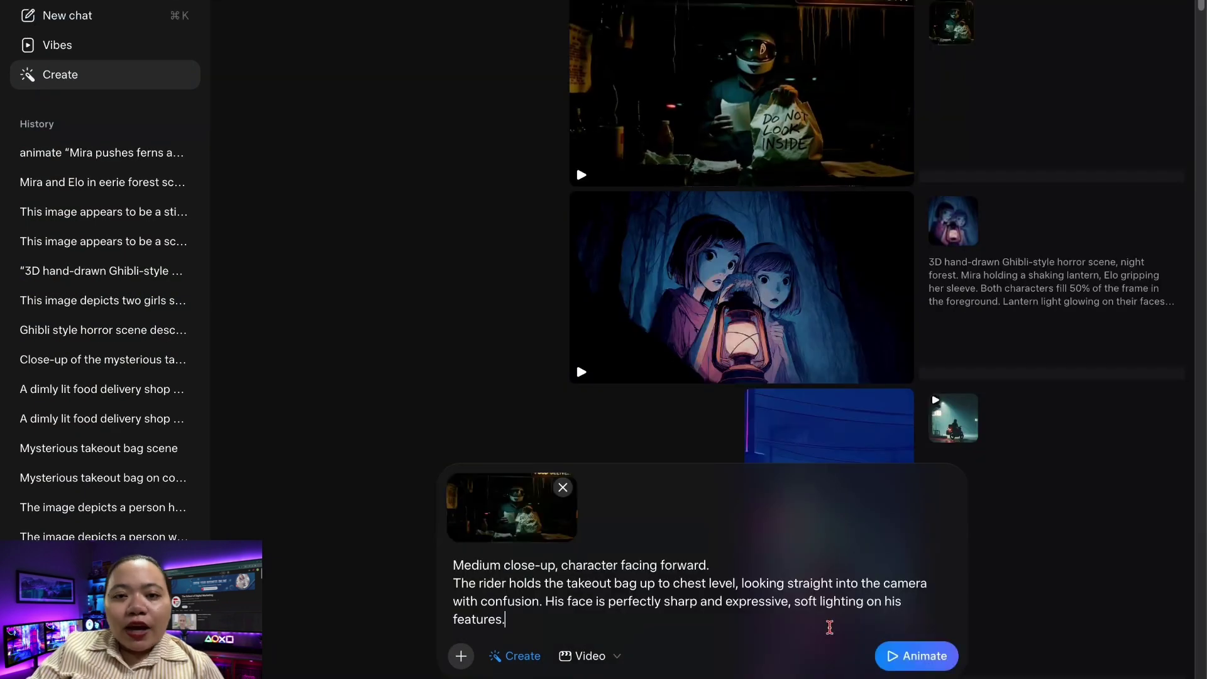
pyautogui.click(930, 661)
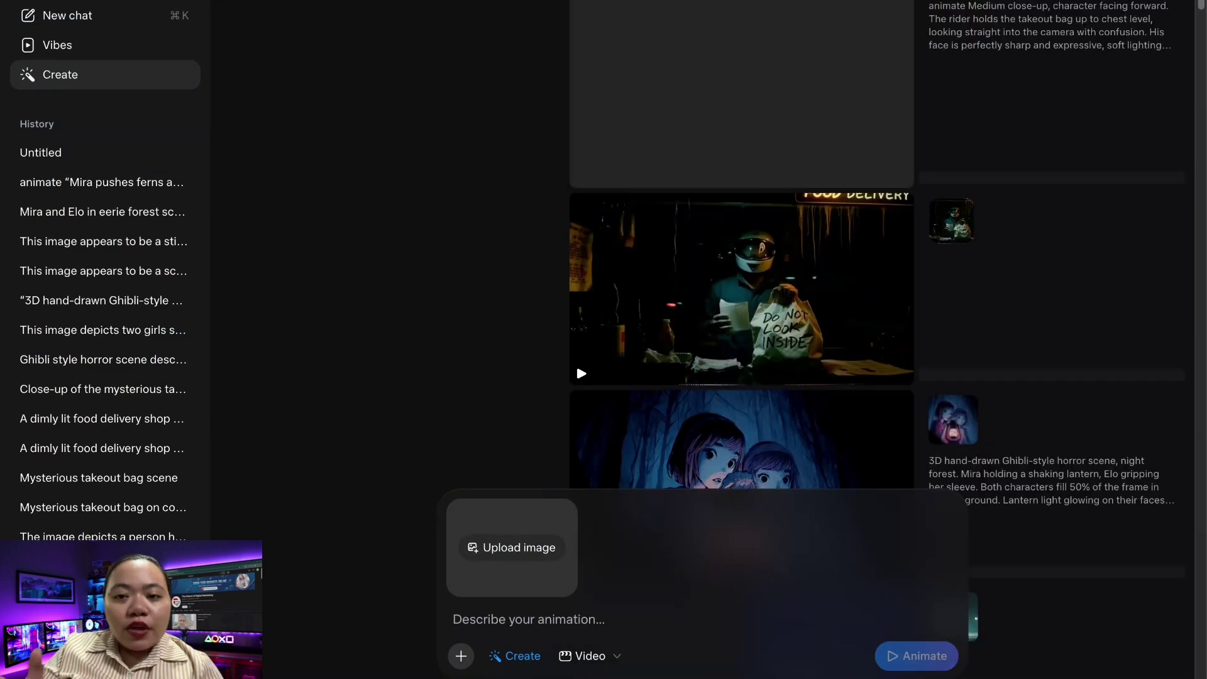
pyautogui.click(852, 73)
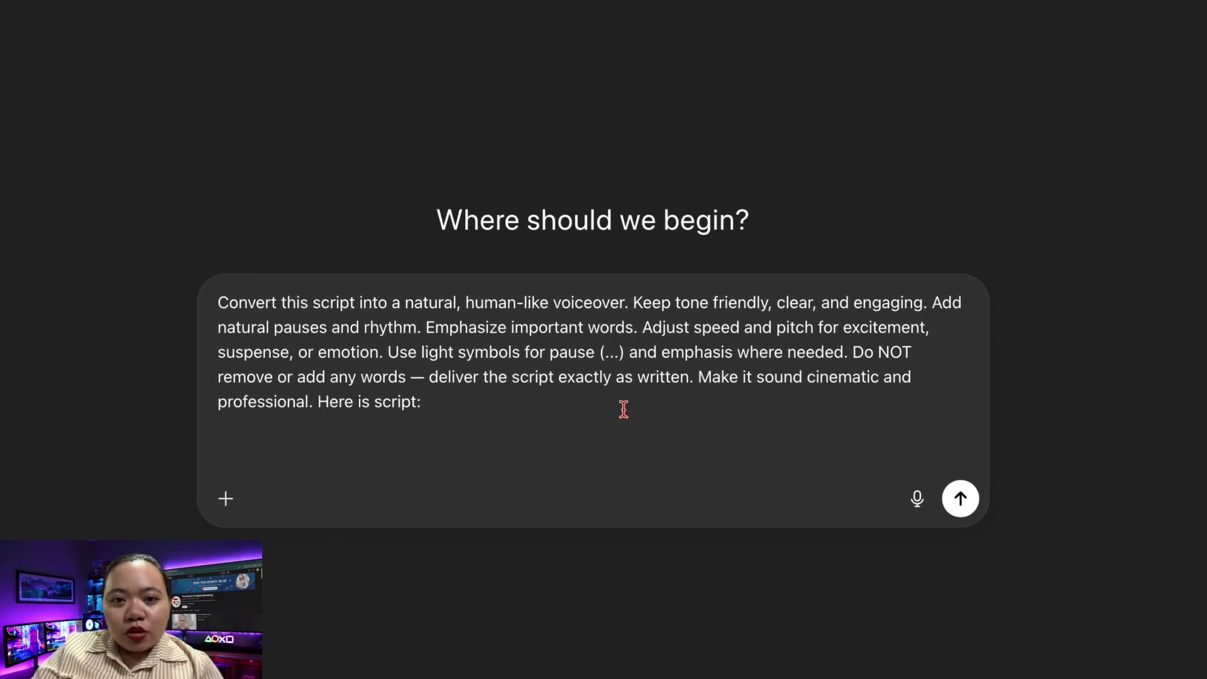
# Send the 12-scene script with the cinematic voiceover conversion instructions
pyautogui.hotkey('ctrl', 'v')
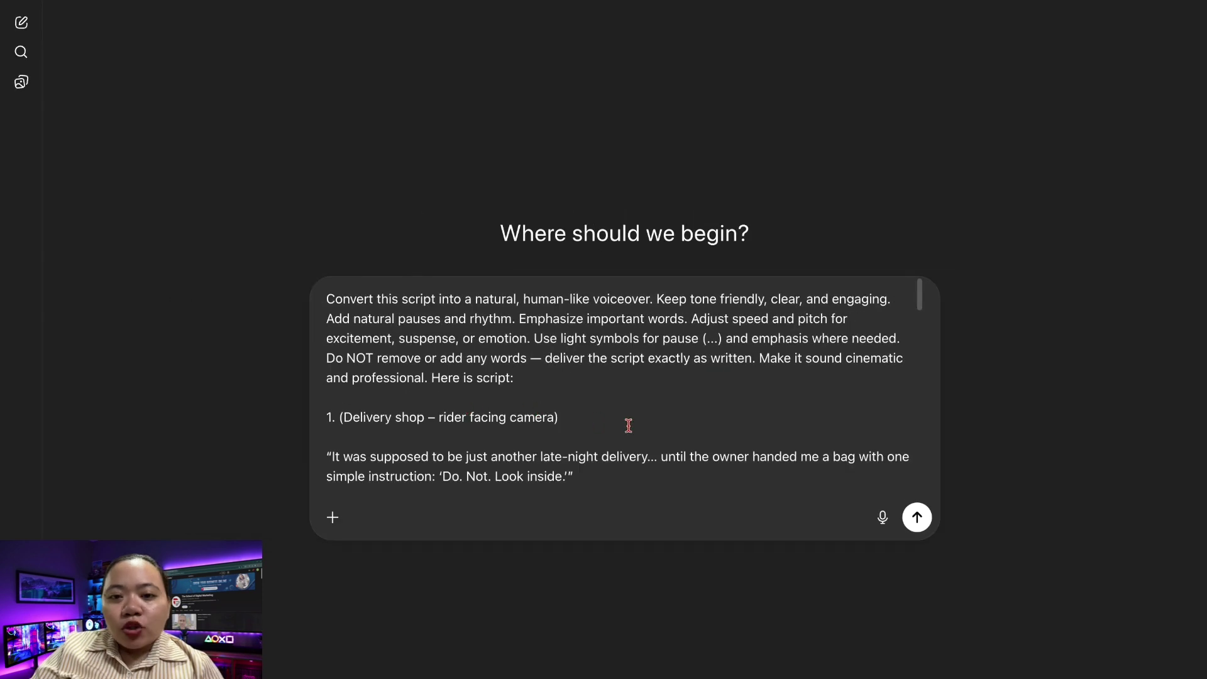
pyautogui.scroll(-10, 629, 425)
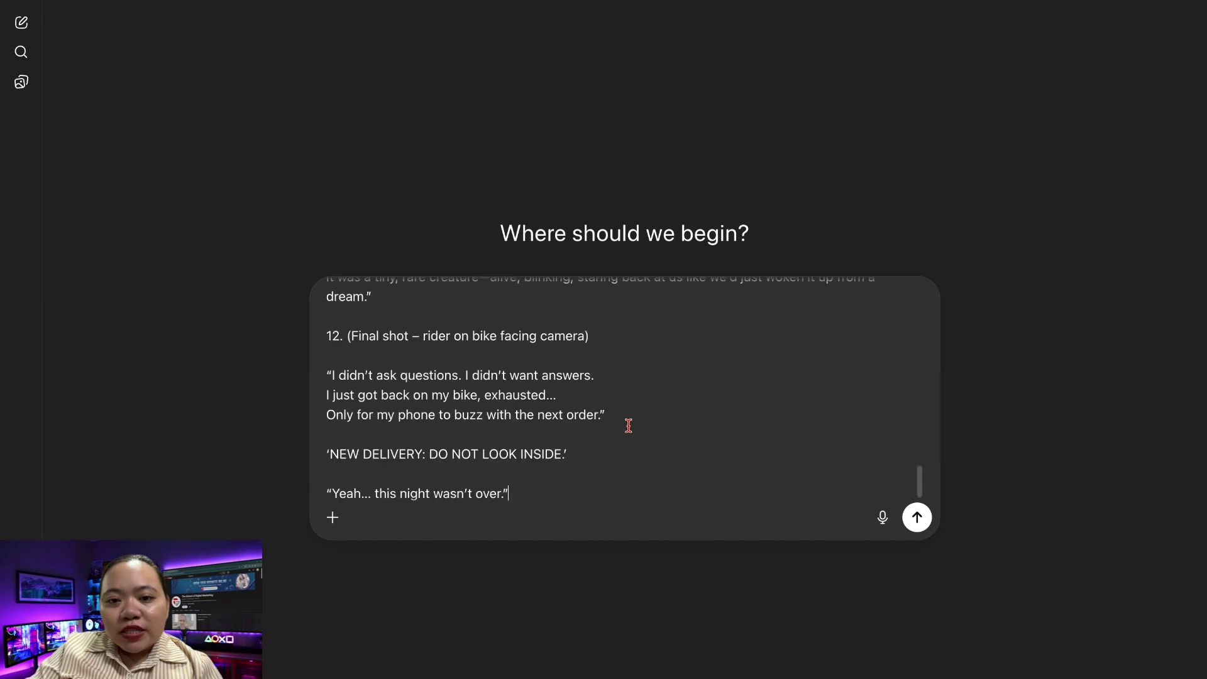
pyautogui.press('Return')
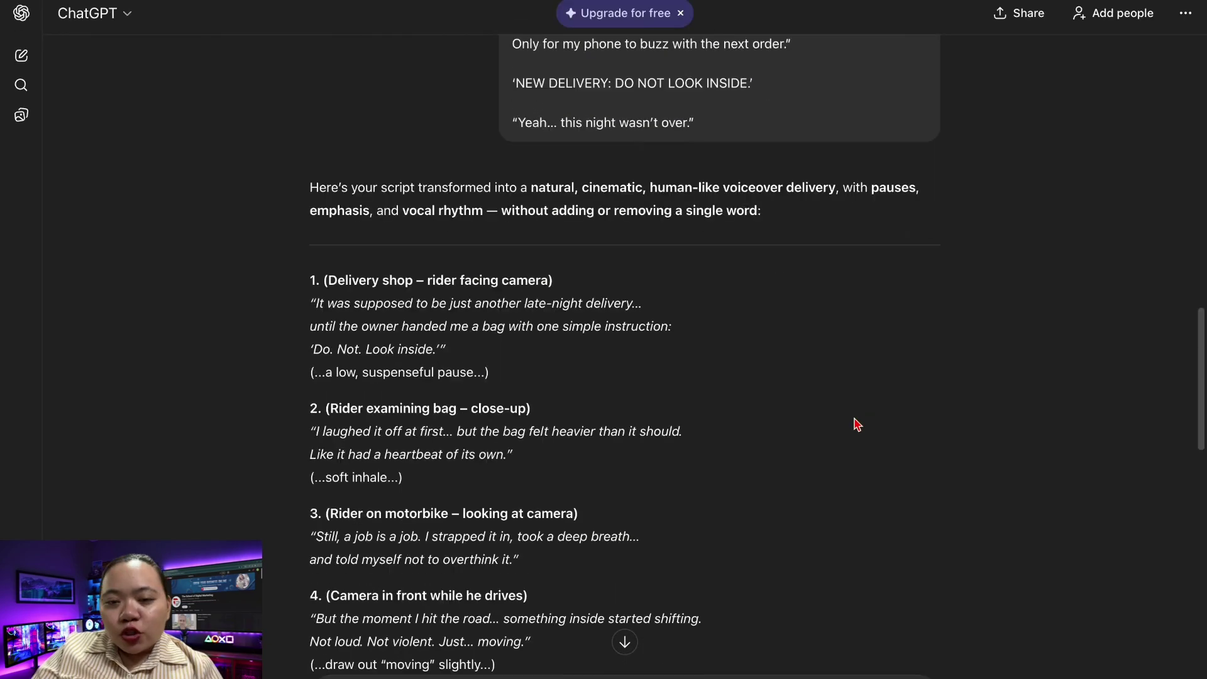
# Select sections 1–7 of ChatGPT's voiceover-formatted reply
pyautogui.scroll(-15, 586, 492)
pyautogui.scroll(-3, 507, 479)
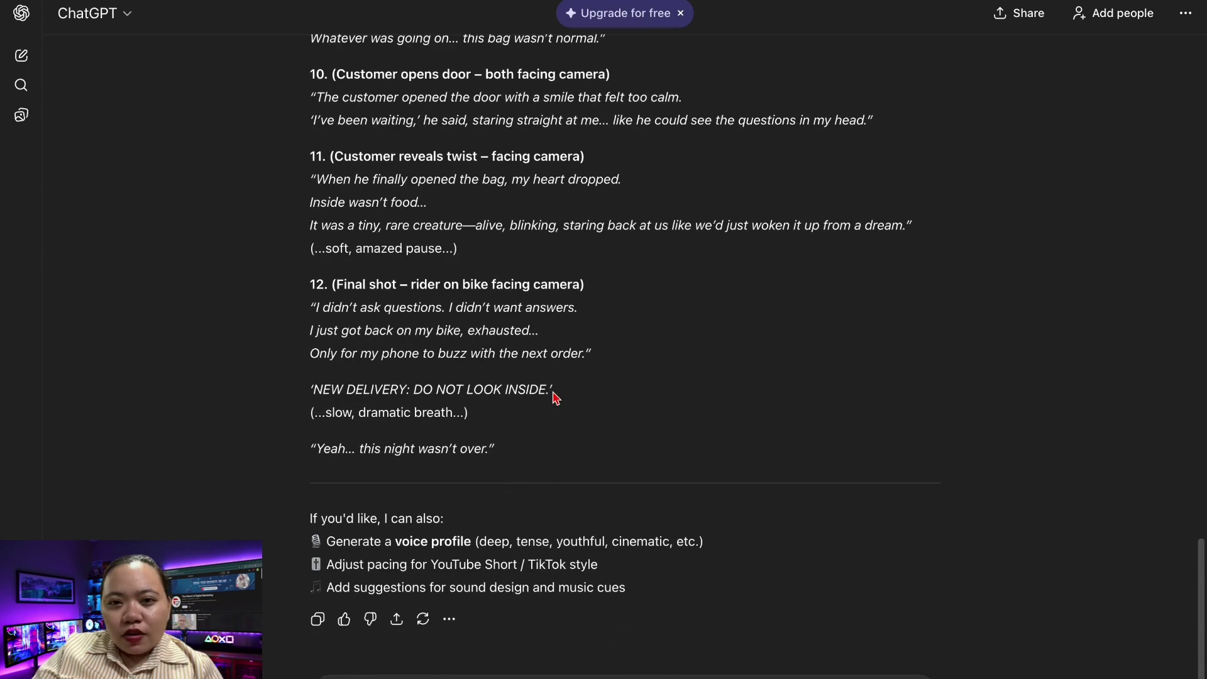
pyautogui.scroll(15, 553, 396)
pyautogui.moveTo(308, 167); pyautogui.dragTo(566, 673)
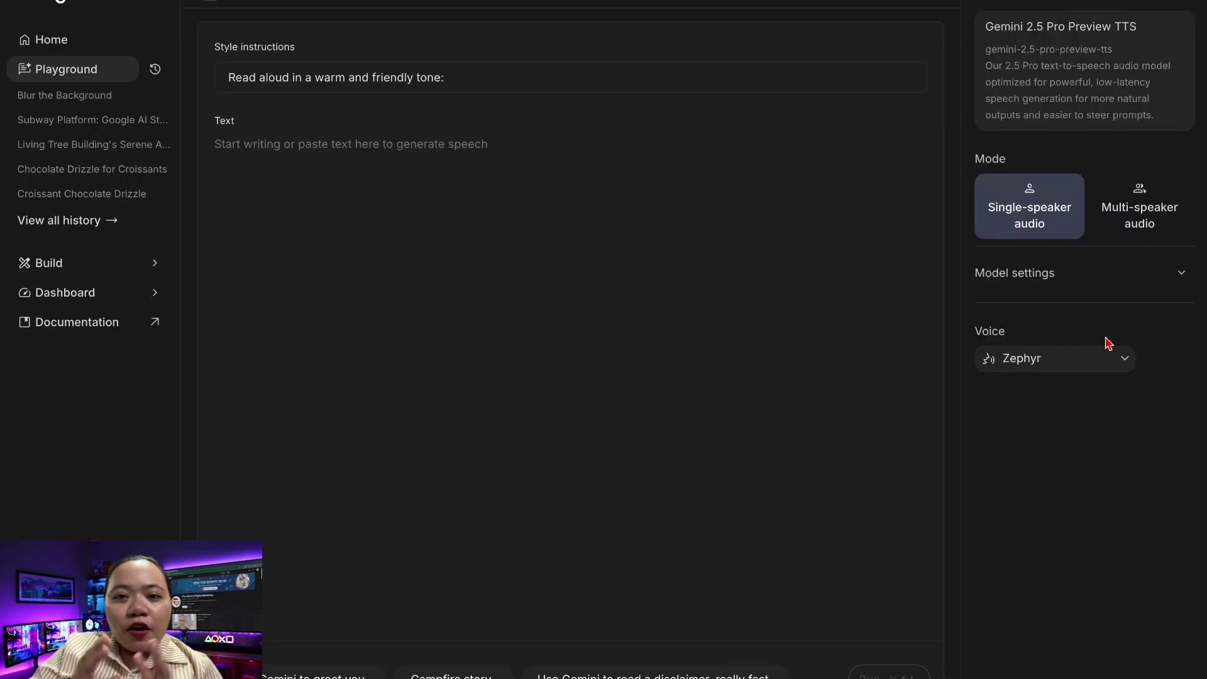
# Pick the Enceladus voice, strip the quotes from the eerie, cinematic style instruction, and run the narration
pyautogui.click(1110, 357)
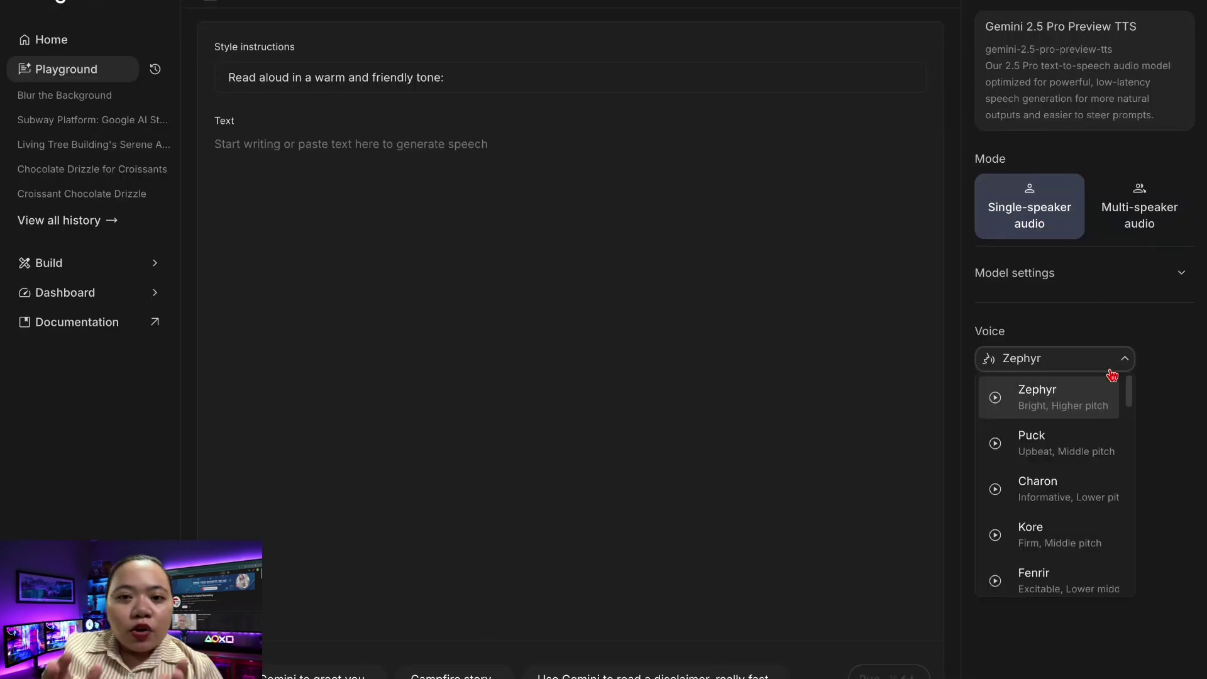
pyautogui.scroll(-5, 1019, 453)
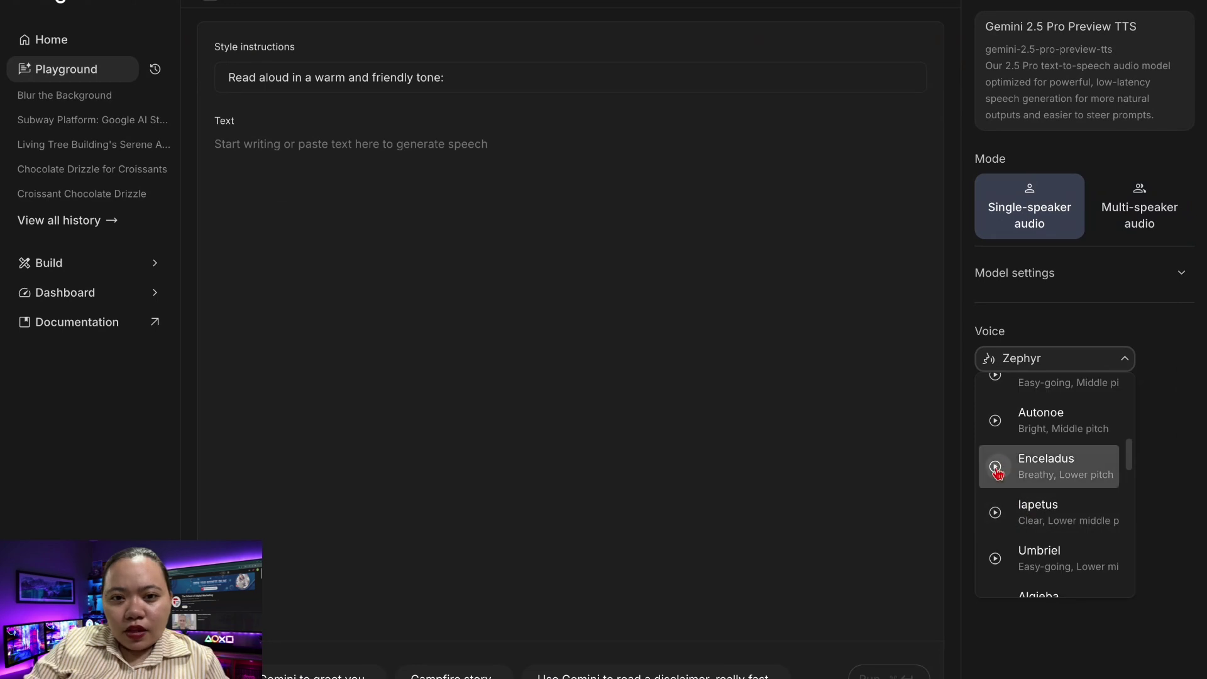
pyautogui.click(1059, 469)
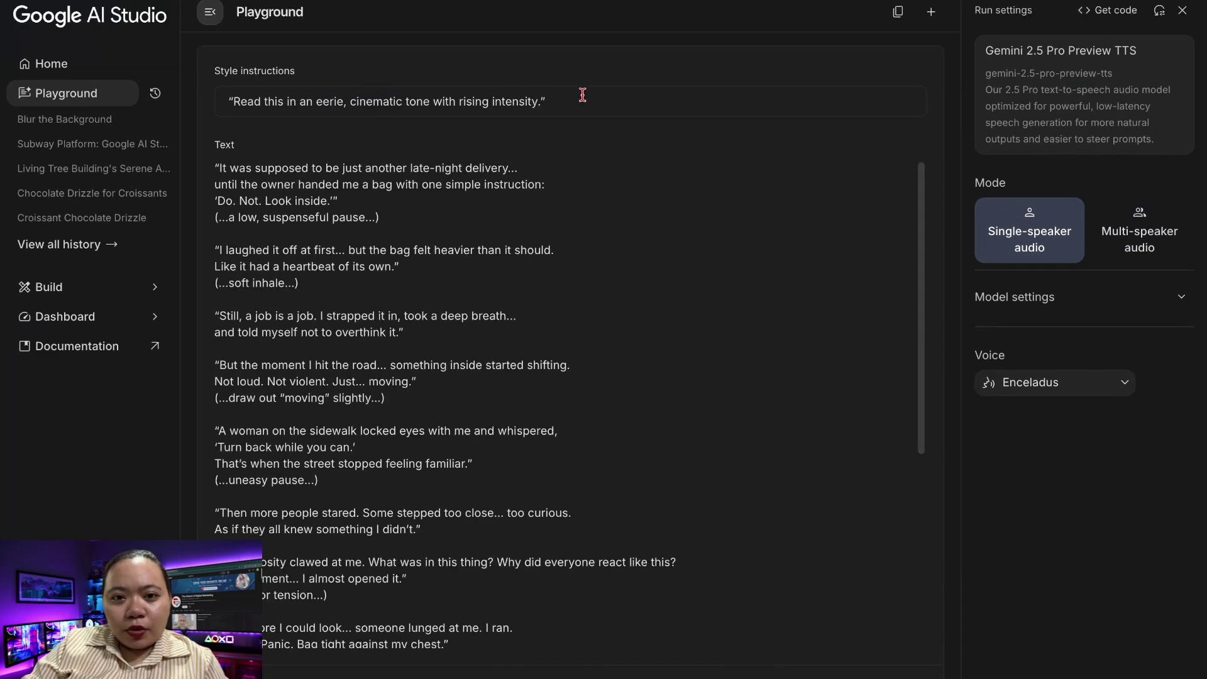
pyautogui.press('BackSpace')
pyautogui.click(234, 101)
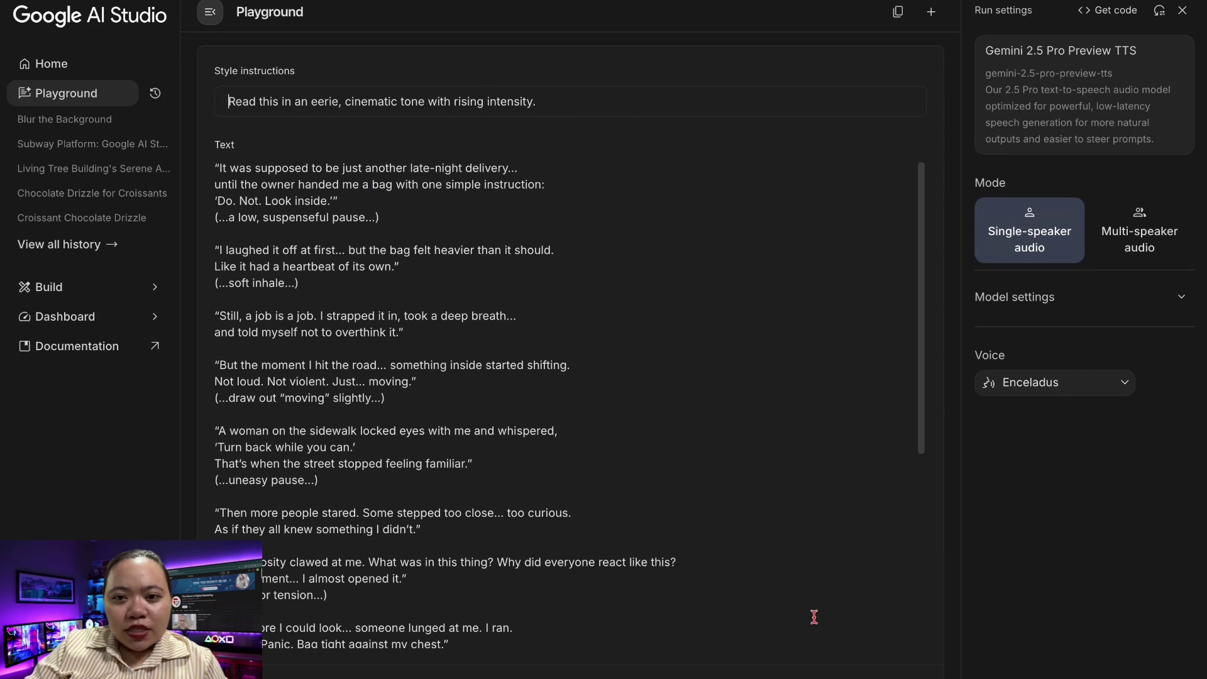
pyautogui.click(895, 670)
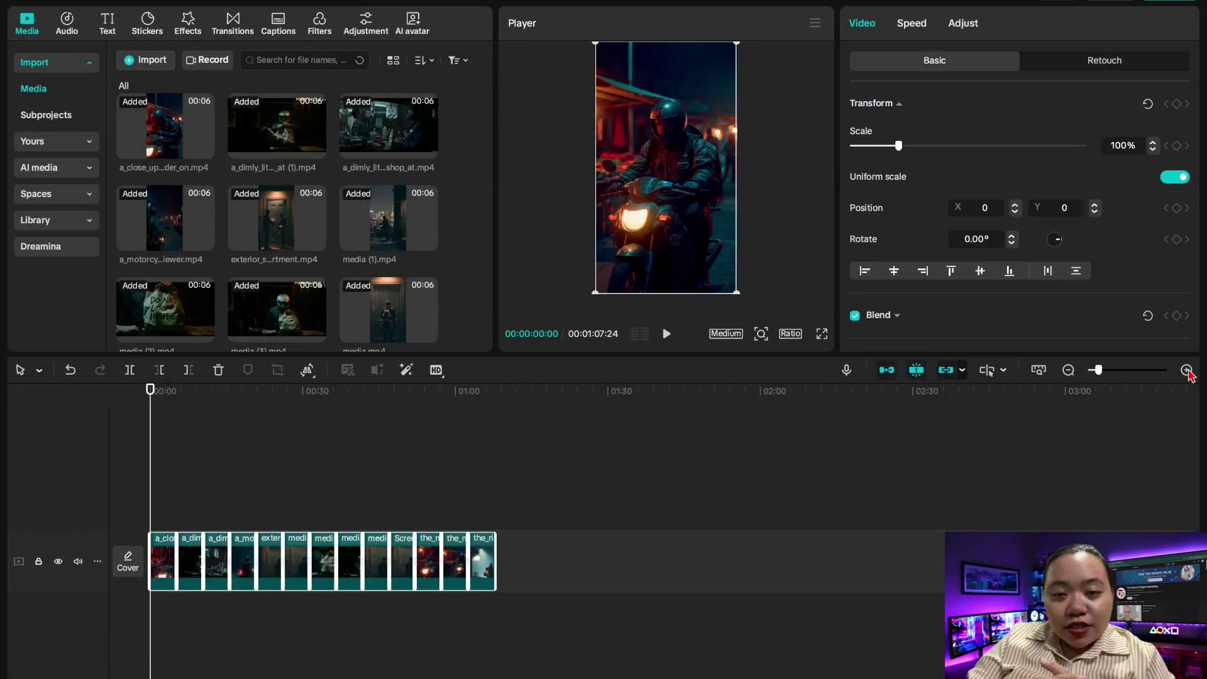
# Move media (2).mp4 to the start of the sequence and preview the reordered clips
pyautogui.click(1189, 373)
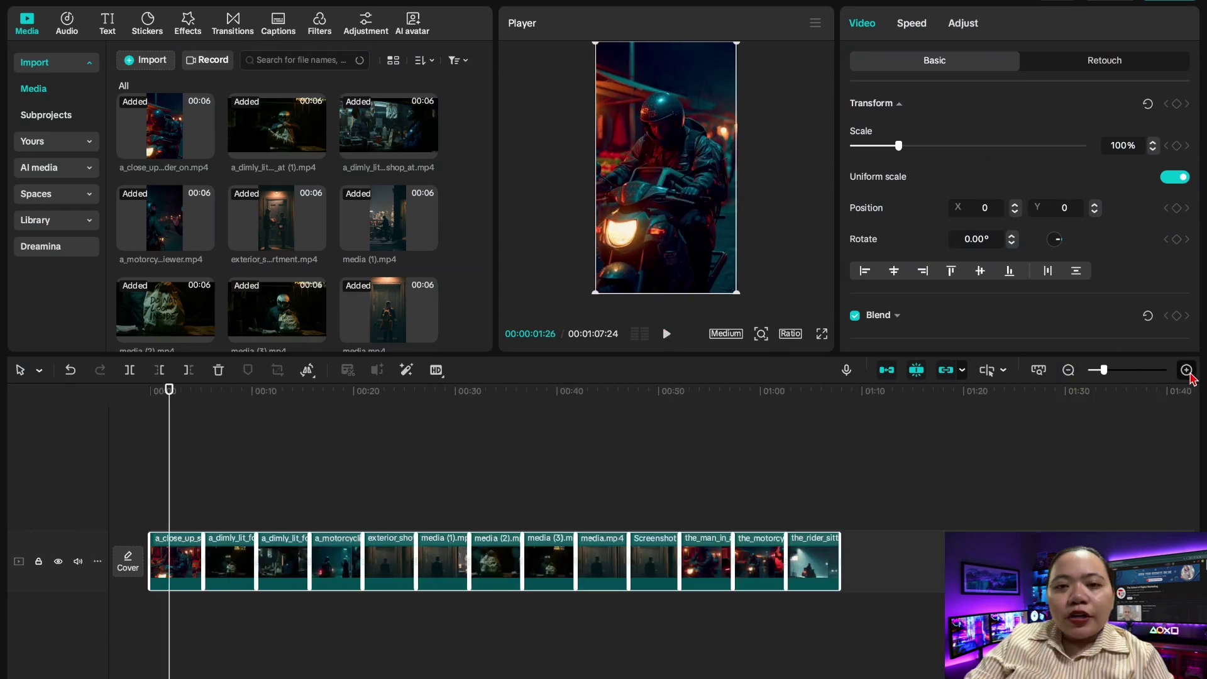
pyautogui.click(1187, 370)
pyautogui.moveTo(828, 560); pyautogui.dragTo(200, 605)
pyautogui.click(667, 334)
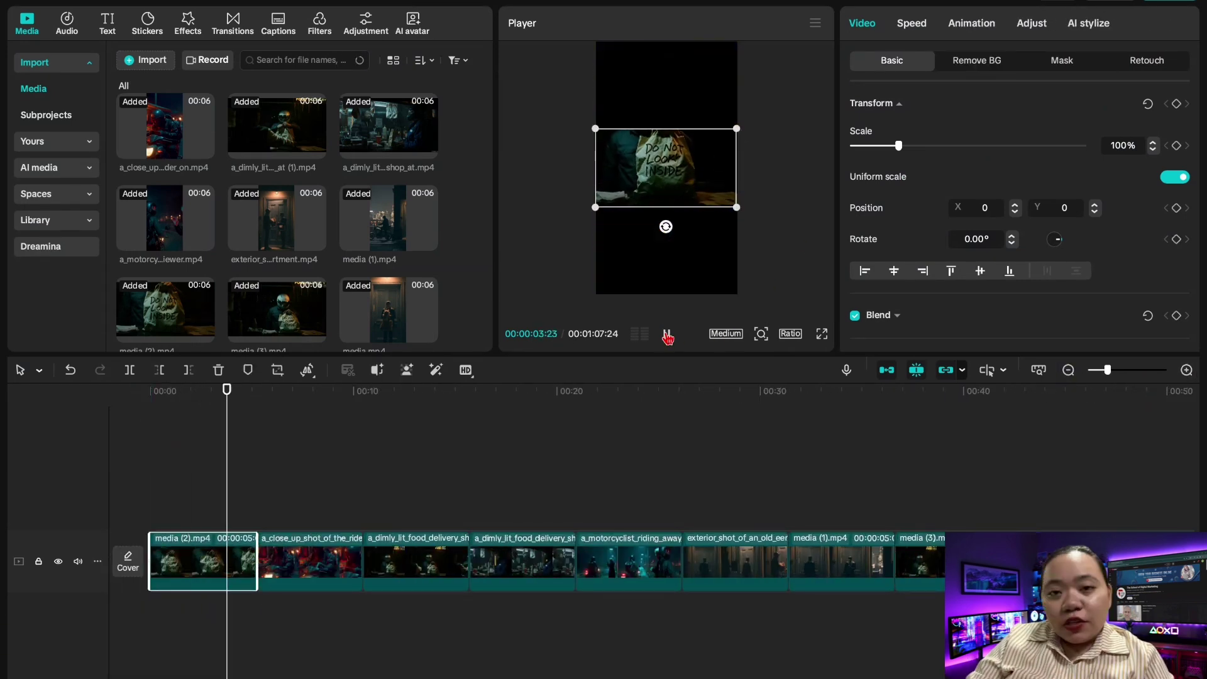
pyautogui.click(667, 334)
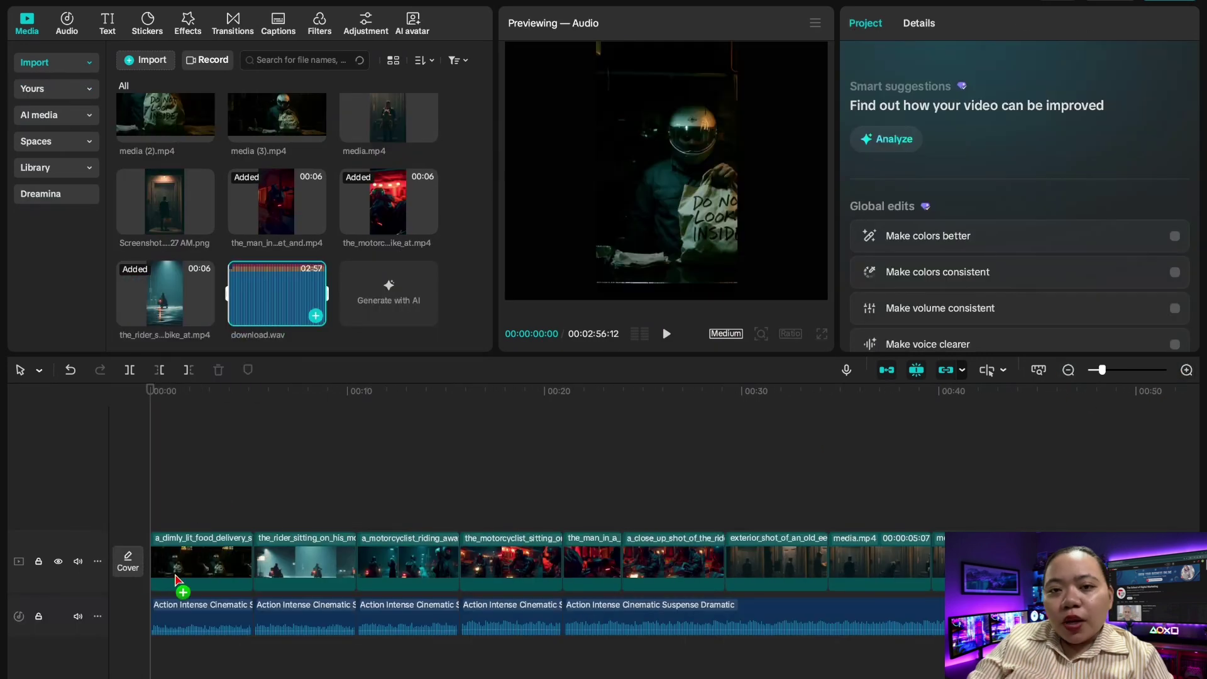
# Place download.wav on its own audio track at the timeline start and play the edit back
pyautogui.moveTo(176, 576); pyautogui.dragTo(150, 670)
pyautogui.scroll(-3, 1067, 428)
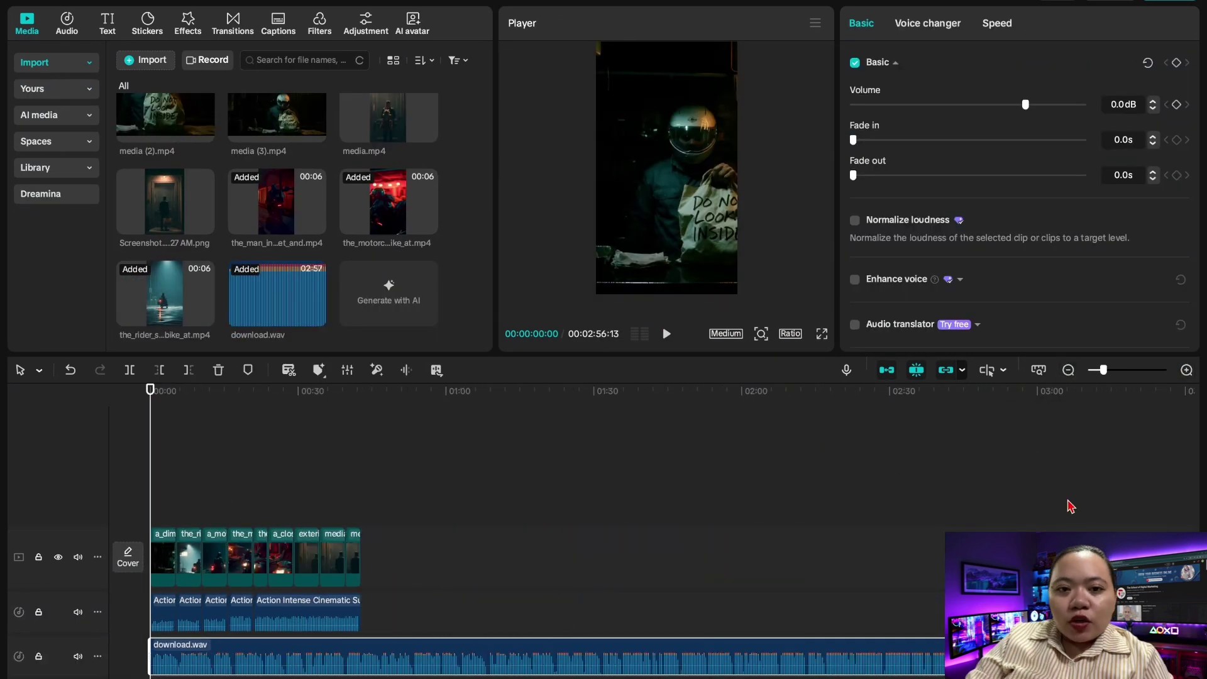
pyautogui.click(1186, 371)
pyautogui.press('space')
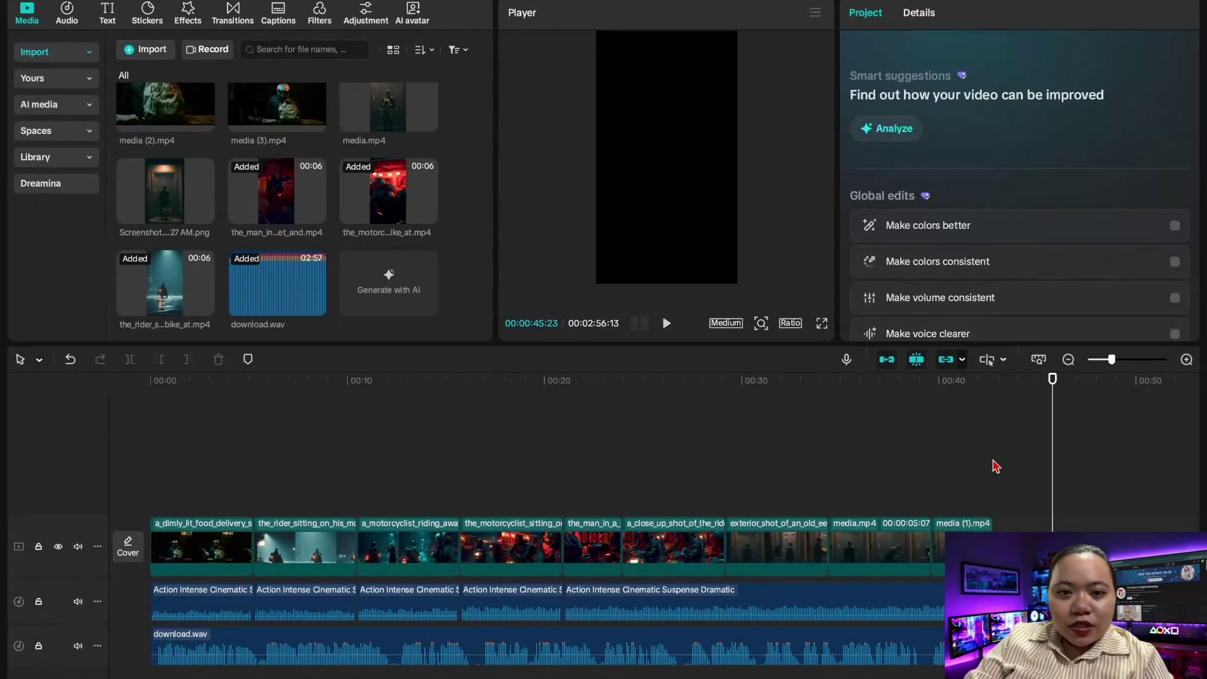
# Split download.wav at 00:42:22 where the video ends and delete the trailing narration
pyautogui.click(994, 468)
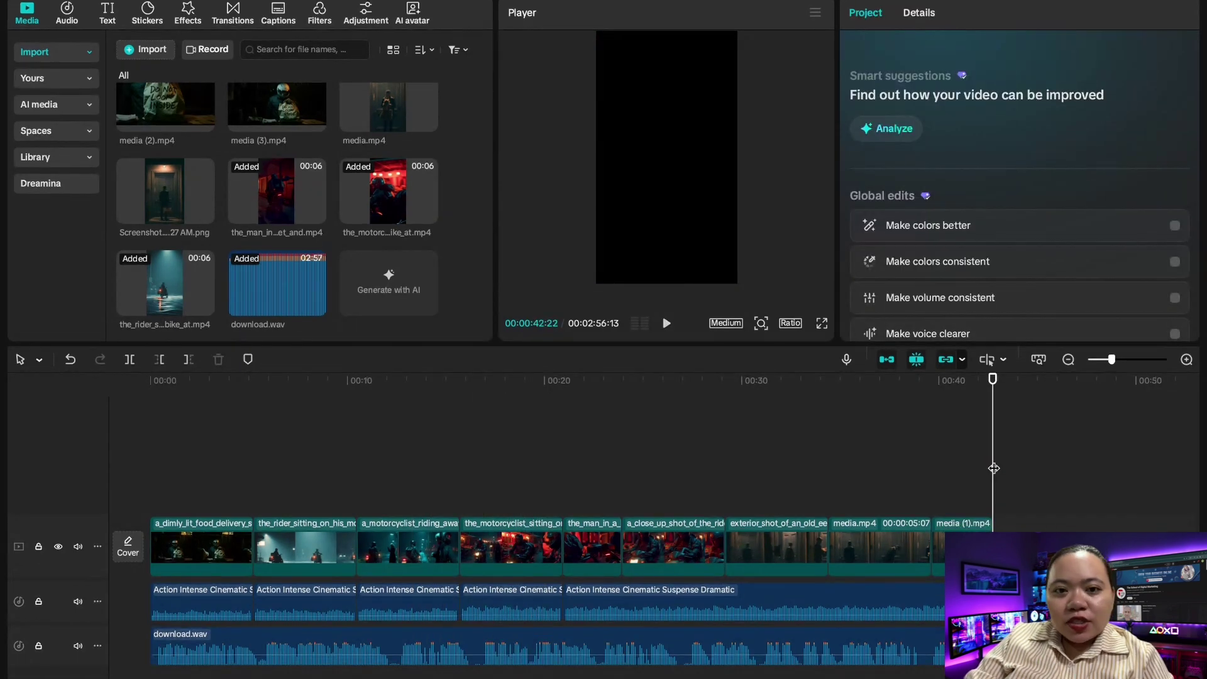
pyautogui.click(920, 660)
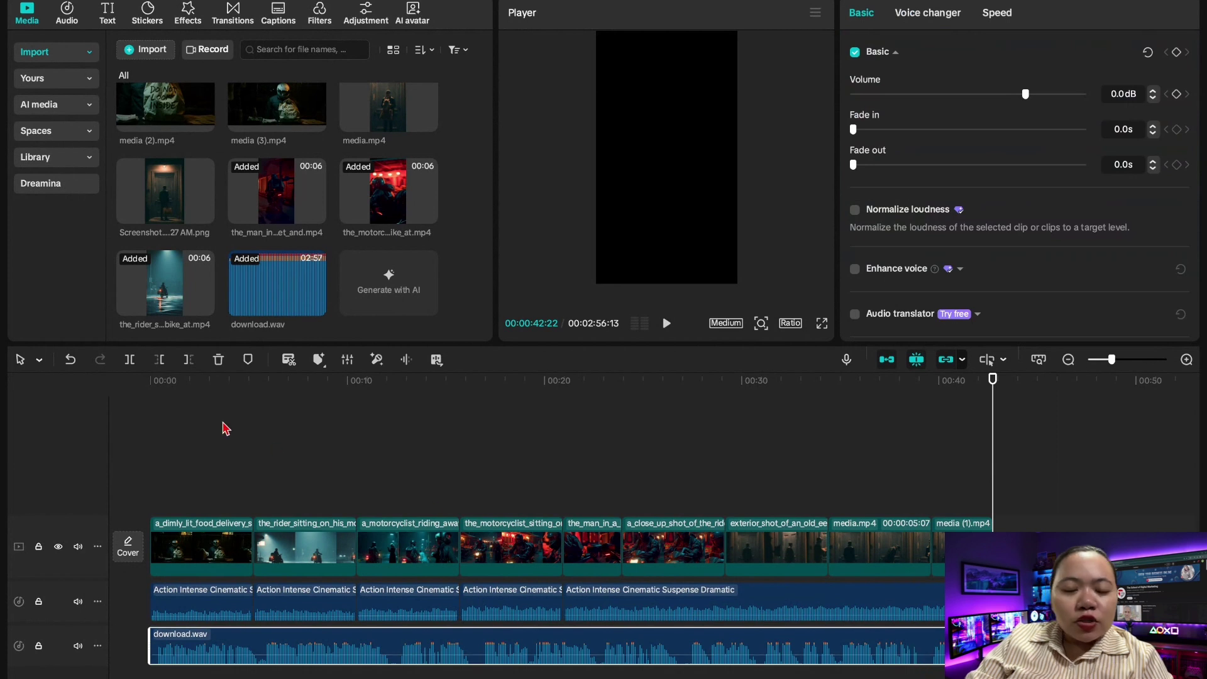
pyautogui.click(129, 359)
pyautogui.press('Delete')
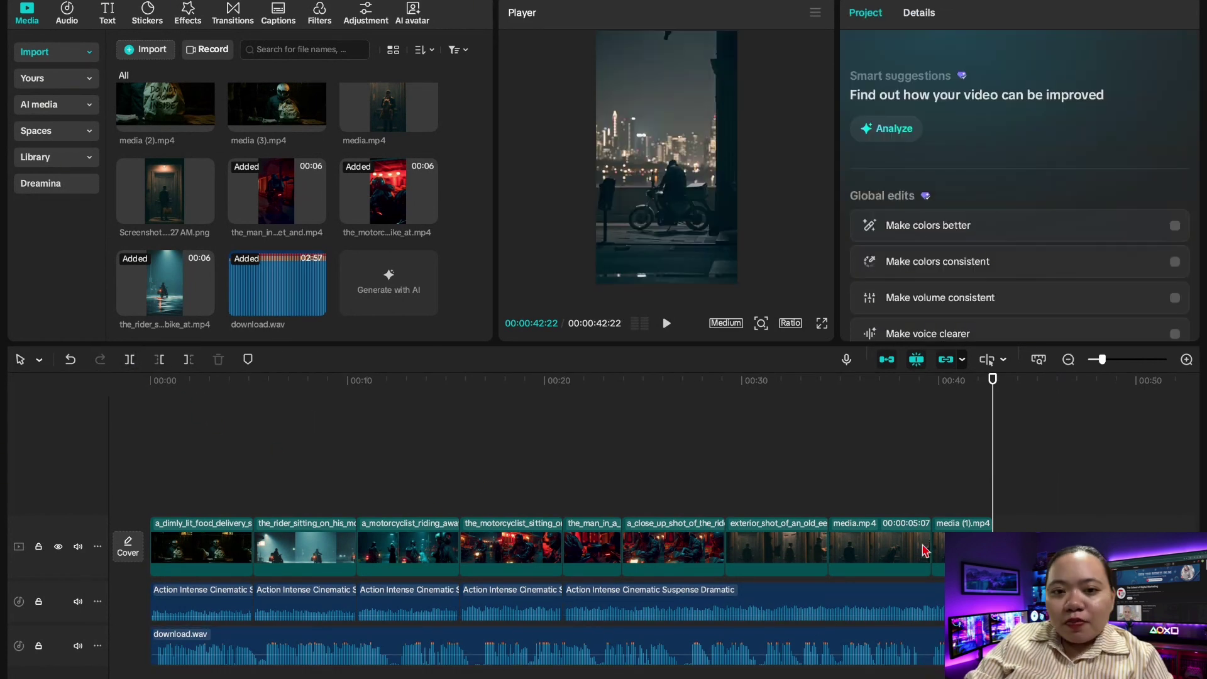
# Check the preview around the 30-40 second marks, then bring up the Export settings
pyautogui.click(953, 485)
pyautogui.click(742, 431)
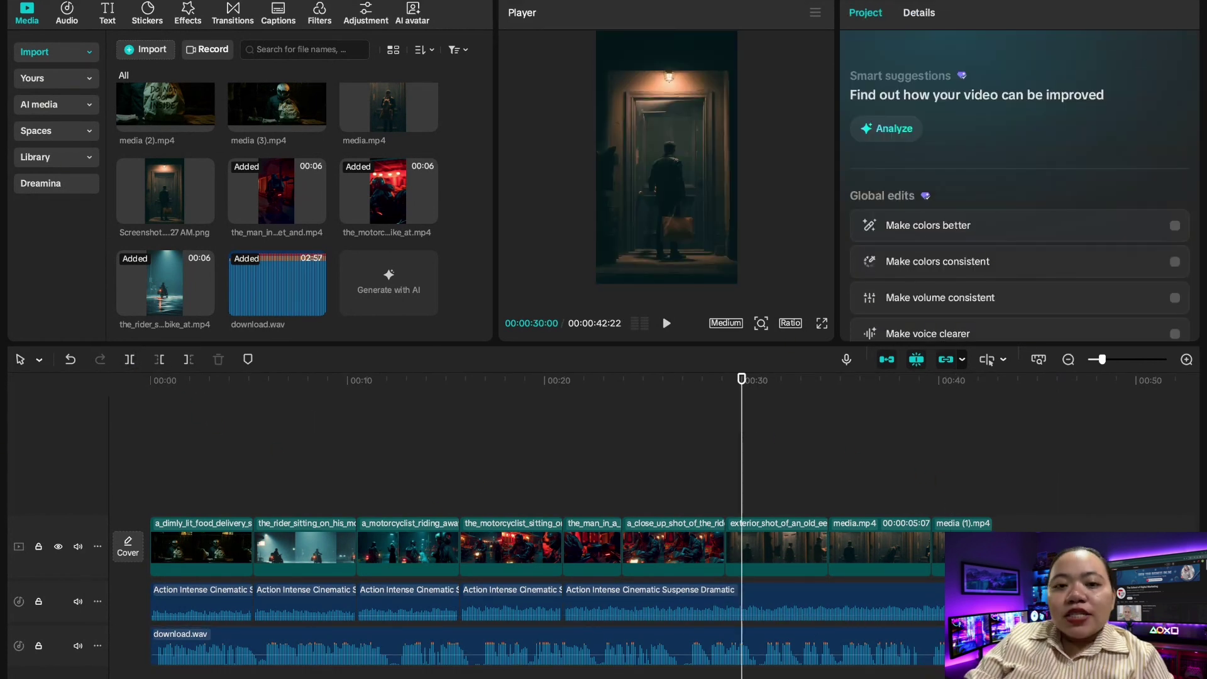
pyautogui.press('super+e')
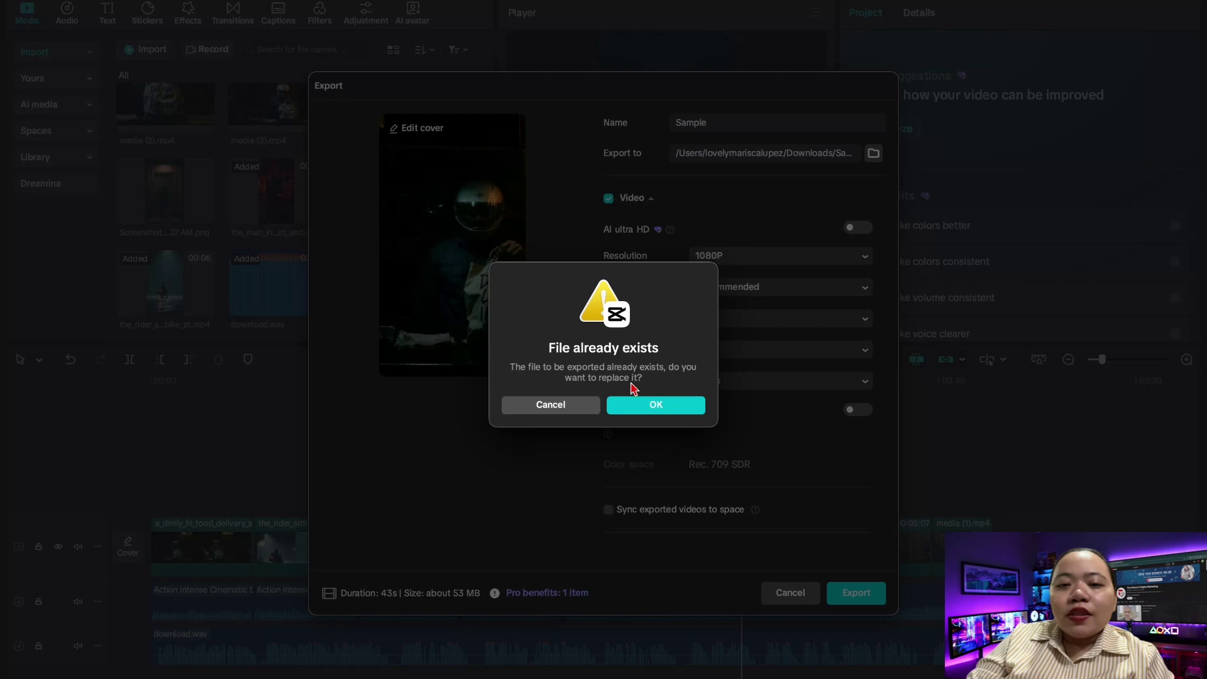
# Export the video as Sample in 1080P mov, confirming replacement of the existing file
pyautogui.click(579, 409)
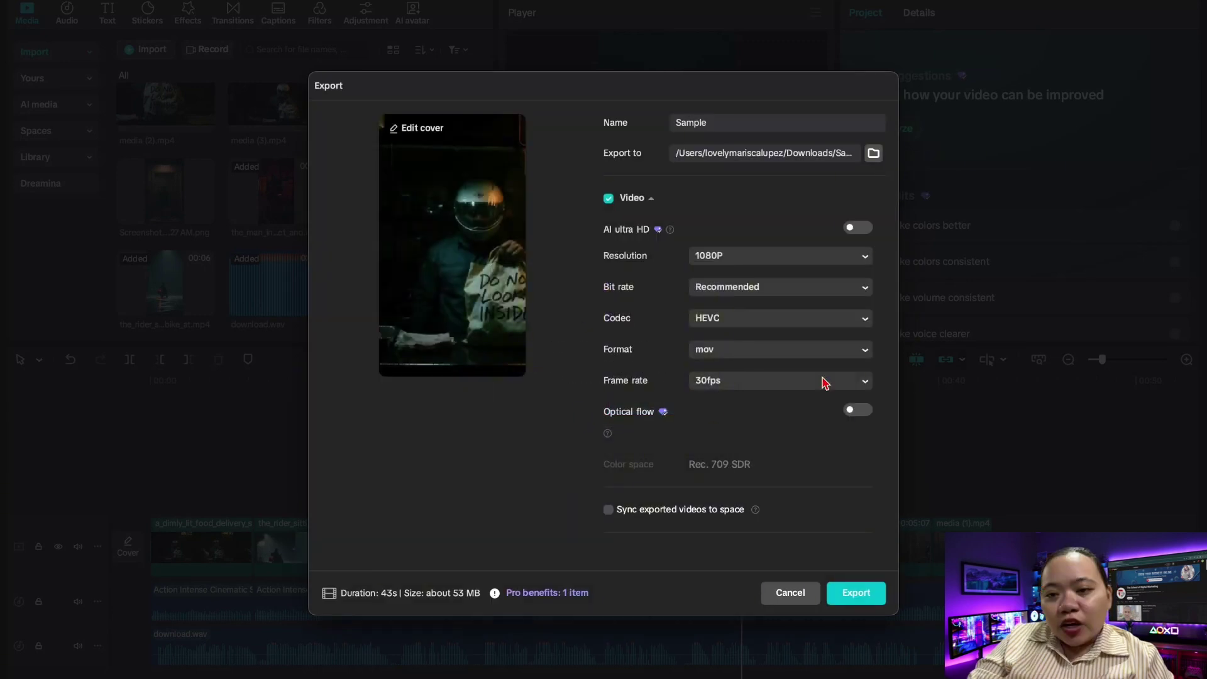
pyautogui.click(861, 601)
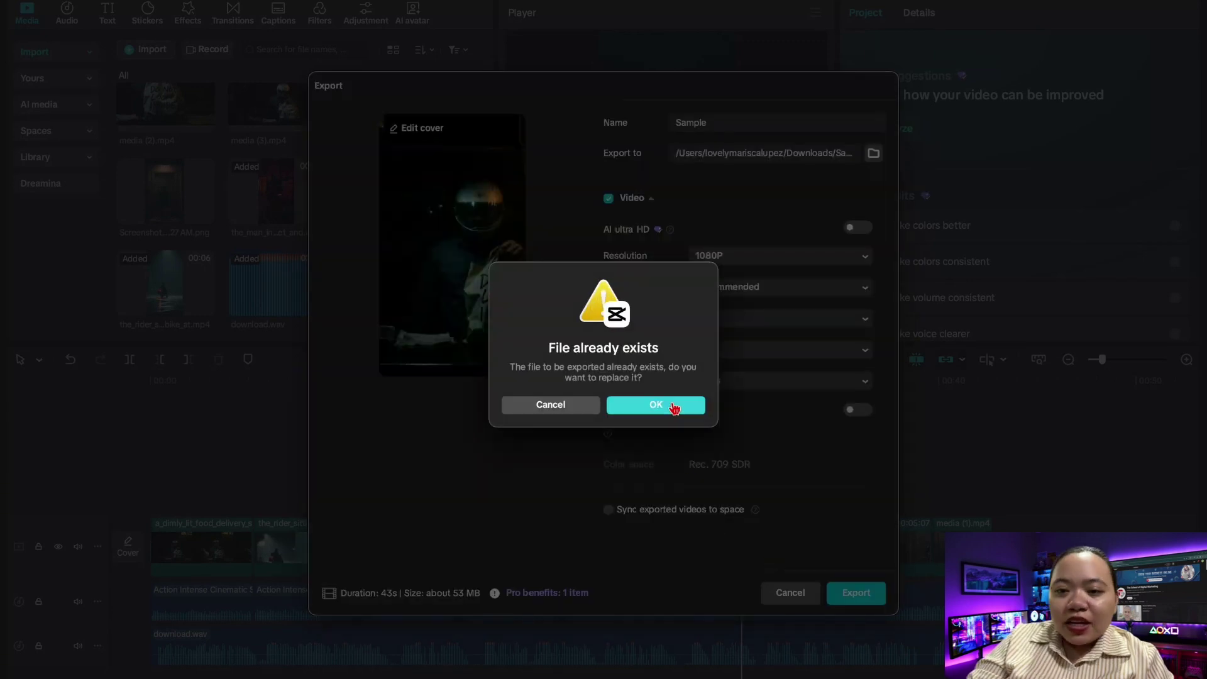
pyautogui.click(656, 405)
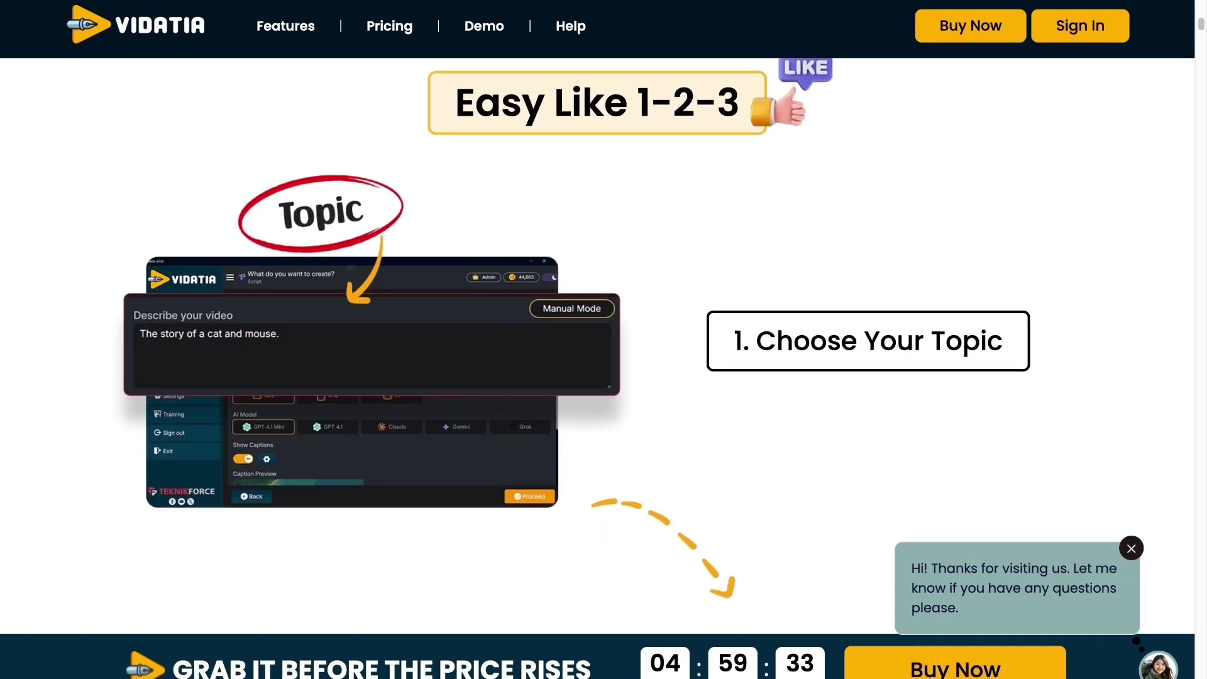
pyautogui.scroll(-7, 597, 346)
pyautogui.scroll(-10, 597, 345)
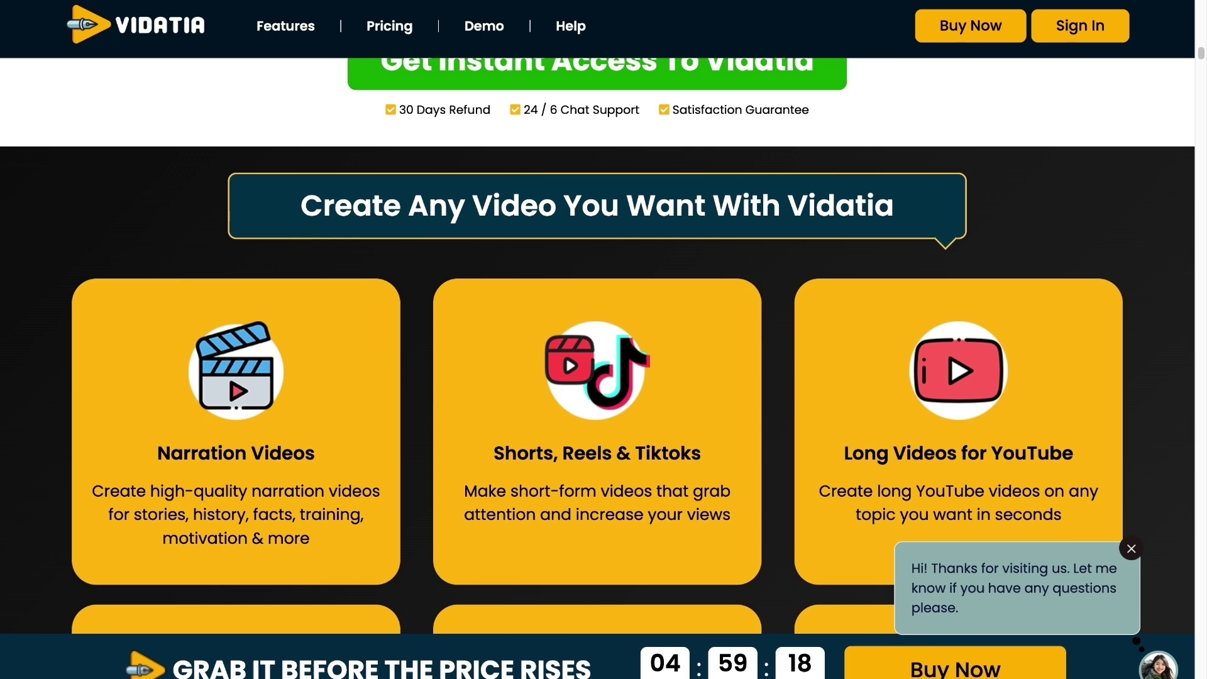
pyautogui.scroll(-3, 598, 346)
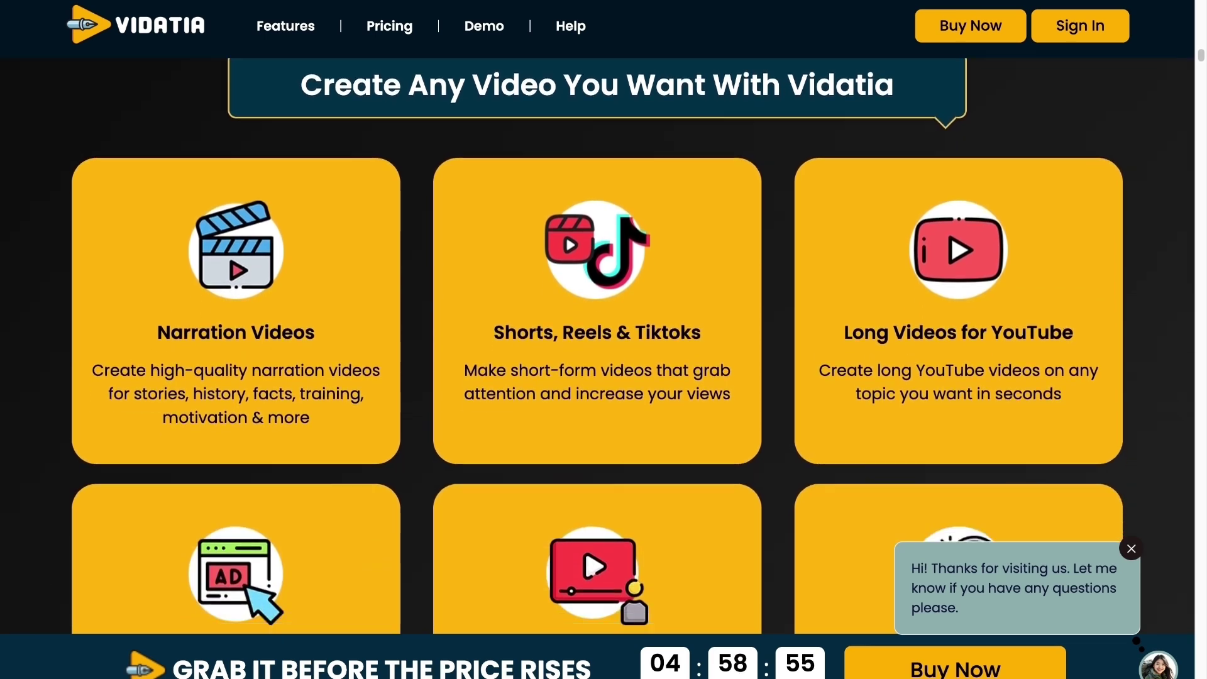
pyautogui.scroll(-2, 597, 346)
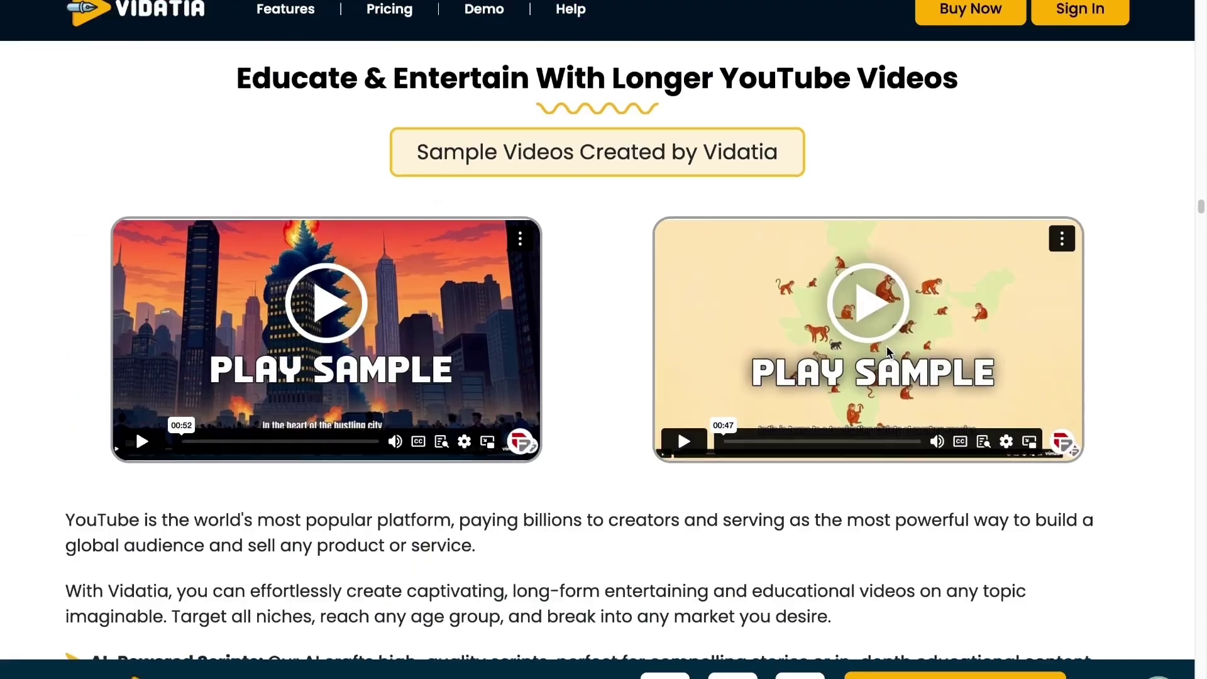
pyautogui.scroll(-10, 887, 345)
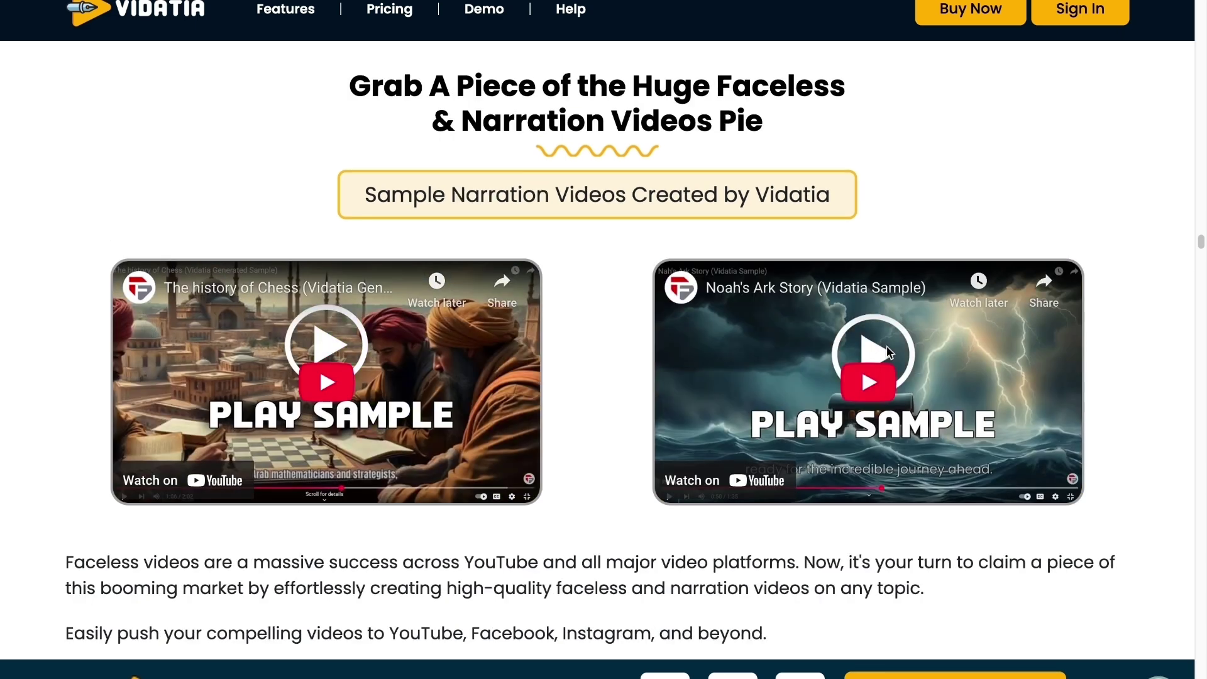
pyautogui.scroll(-15, 886, 347)
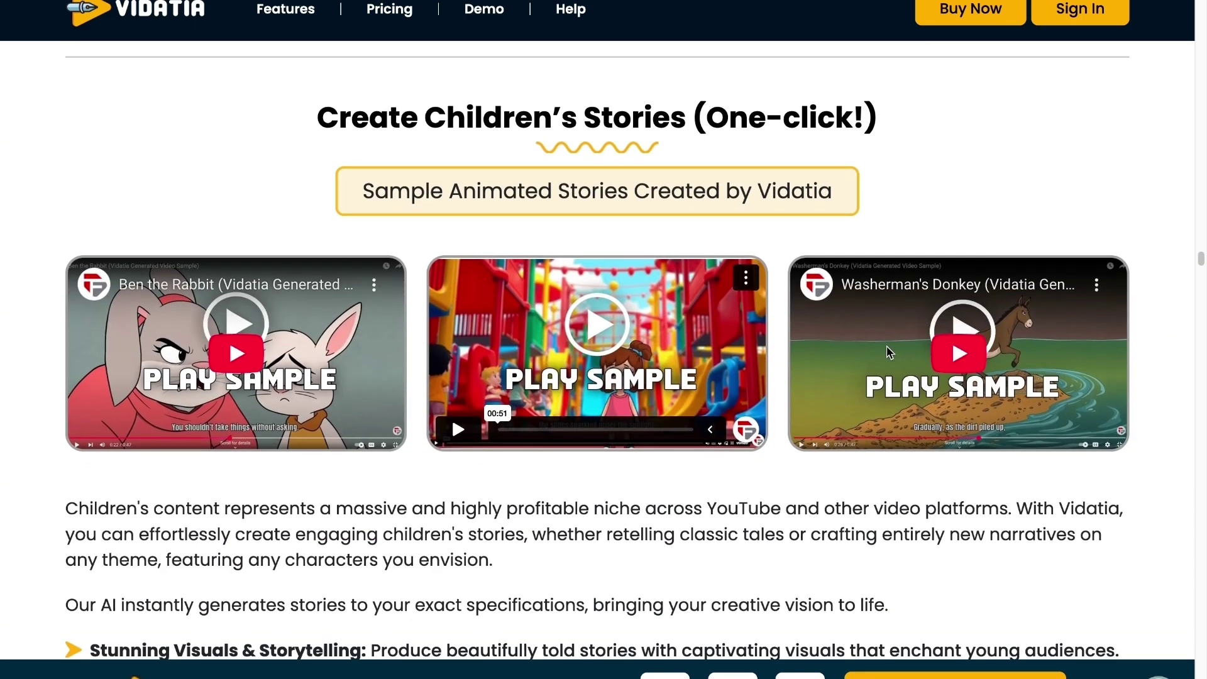
pyautogui.scroll(-15, 890, 352)
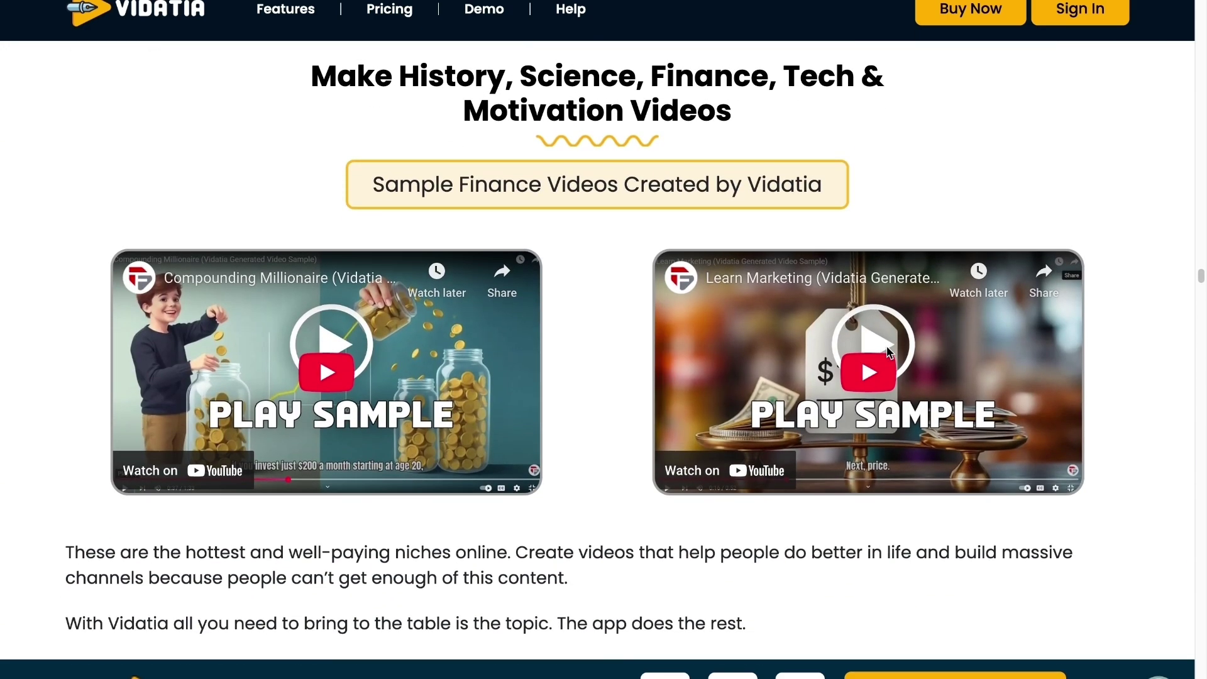
pyautogui.scroll(-10, 890, 352)
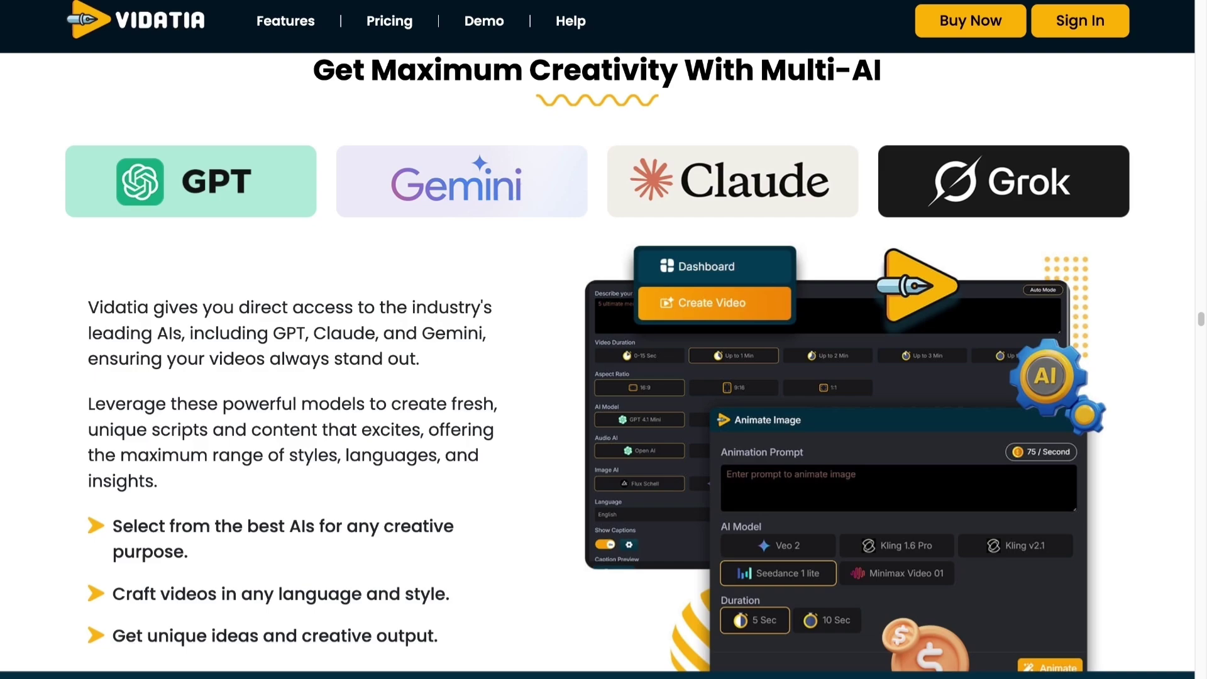
pyautogui.scroll(-15, 619, 450)
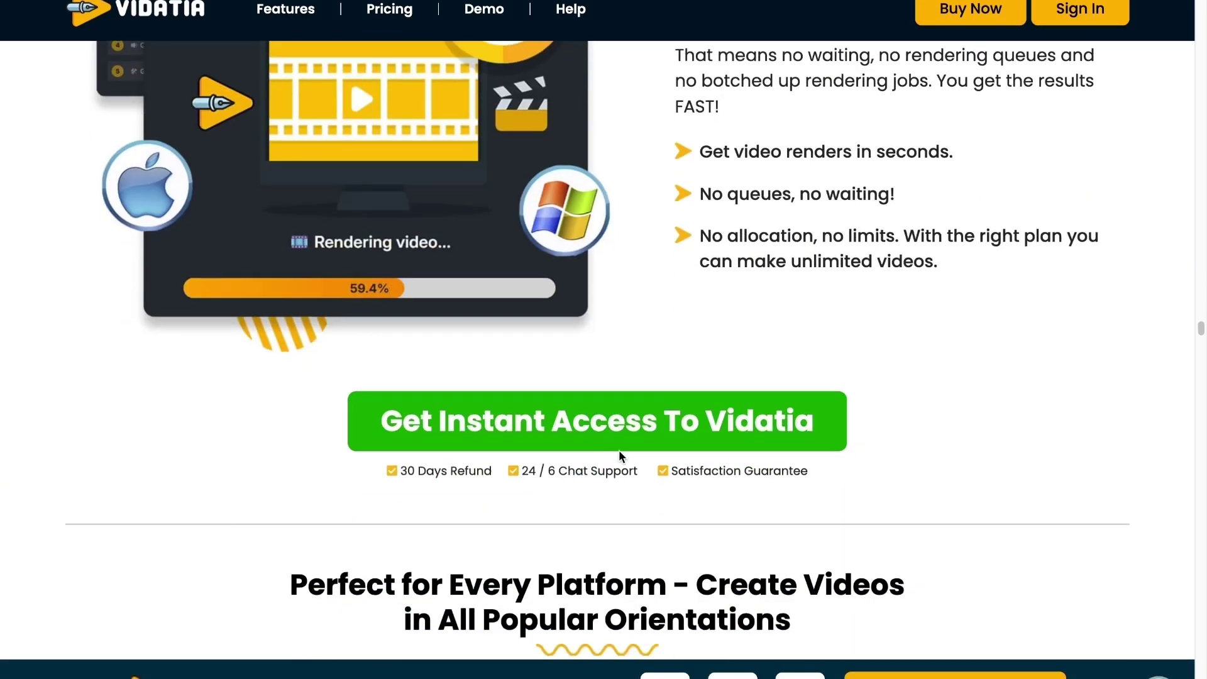
pyautogui.scroll(-12, 619, 450)
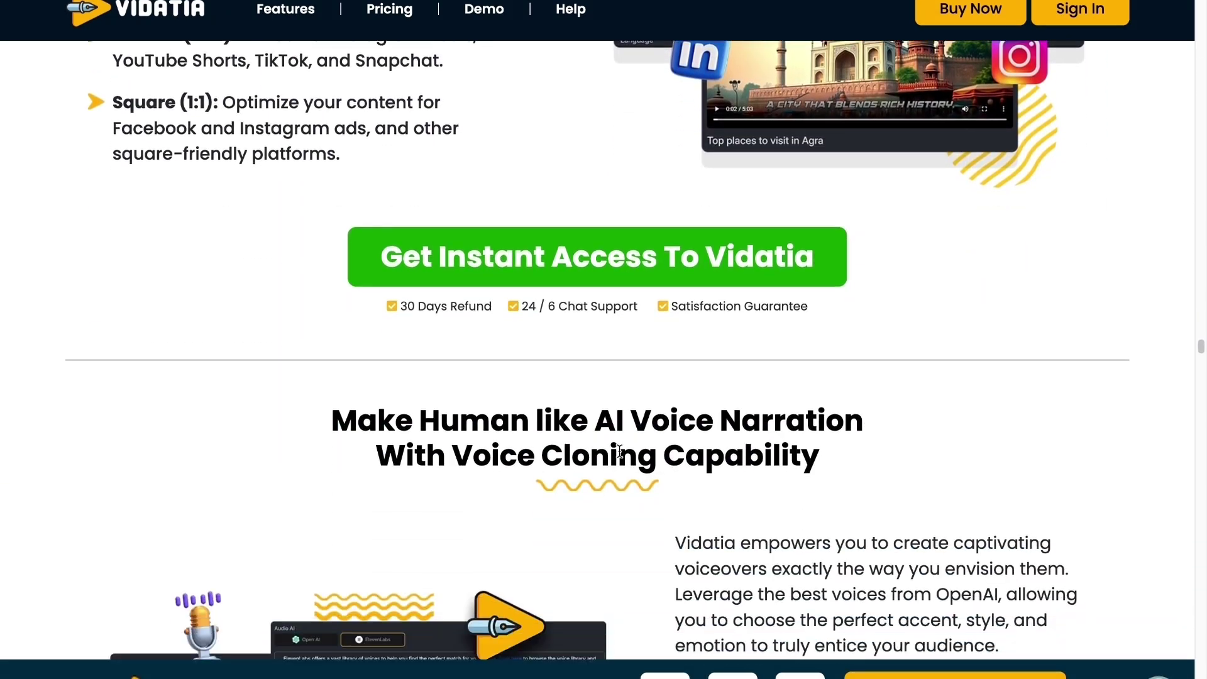
pyautogui.scroll(-12, 618, 450)
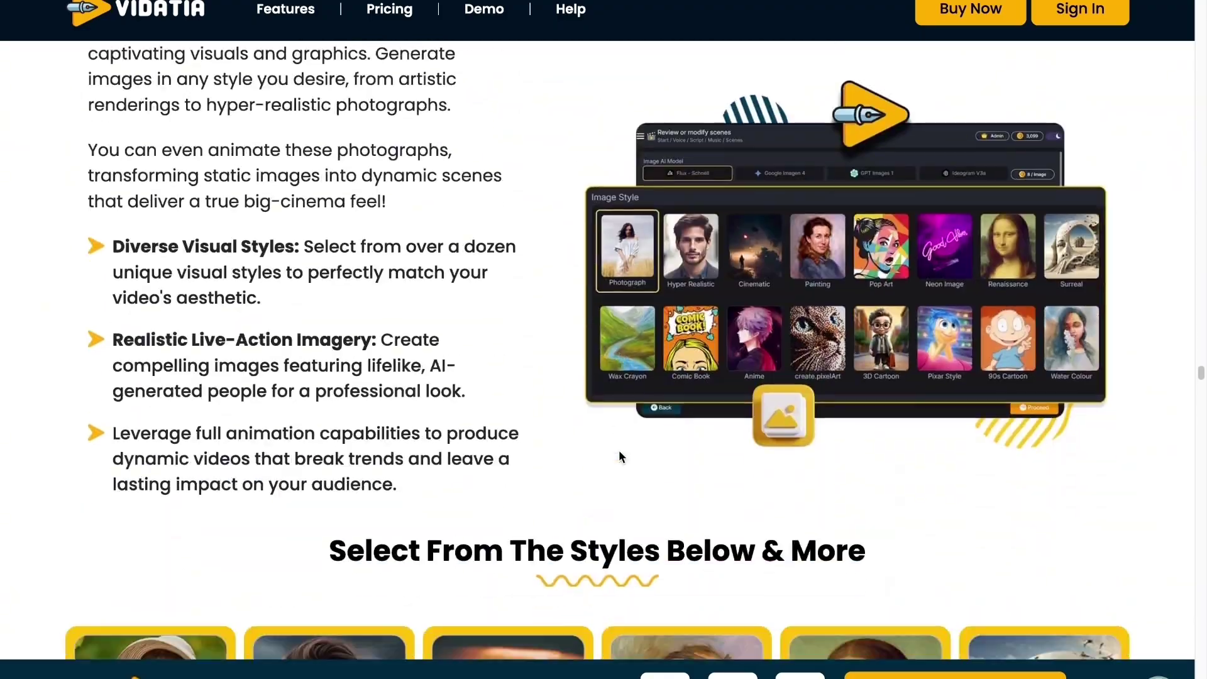
pyautogui.scroll(-2, 619, 450)
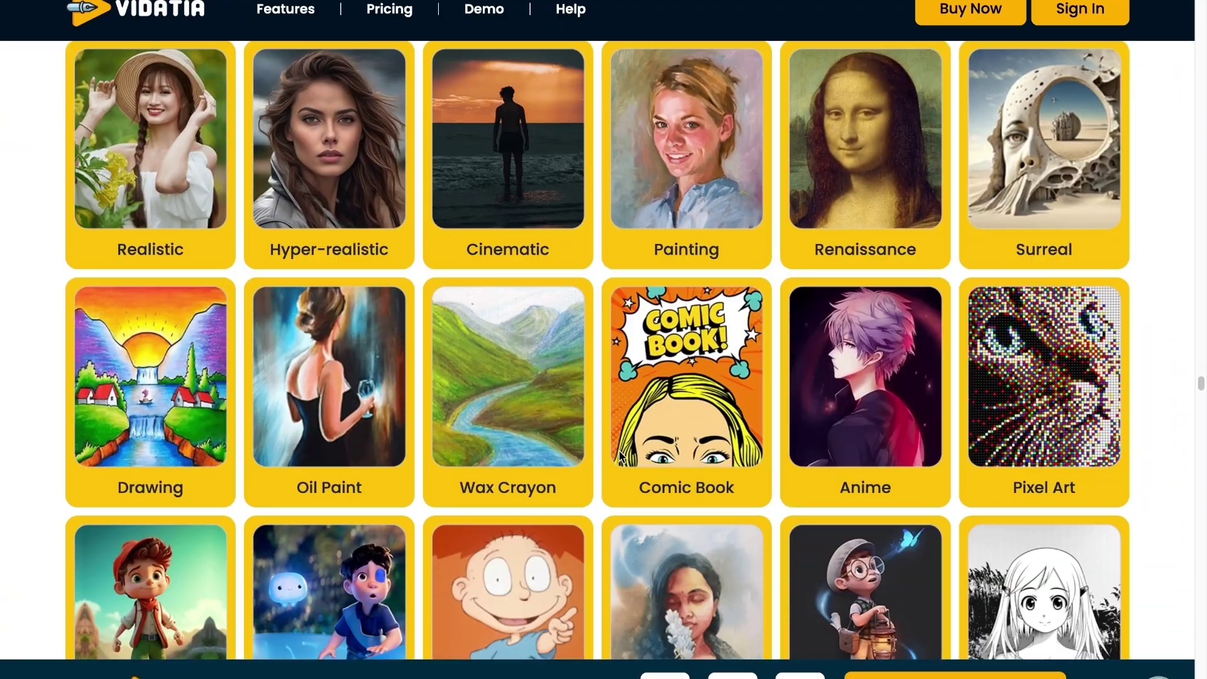
pyautogui.scroll(-10, 620, 456)
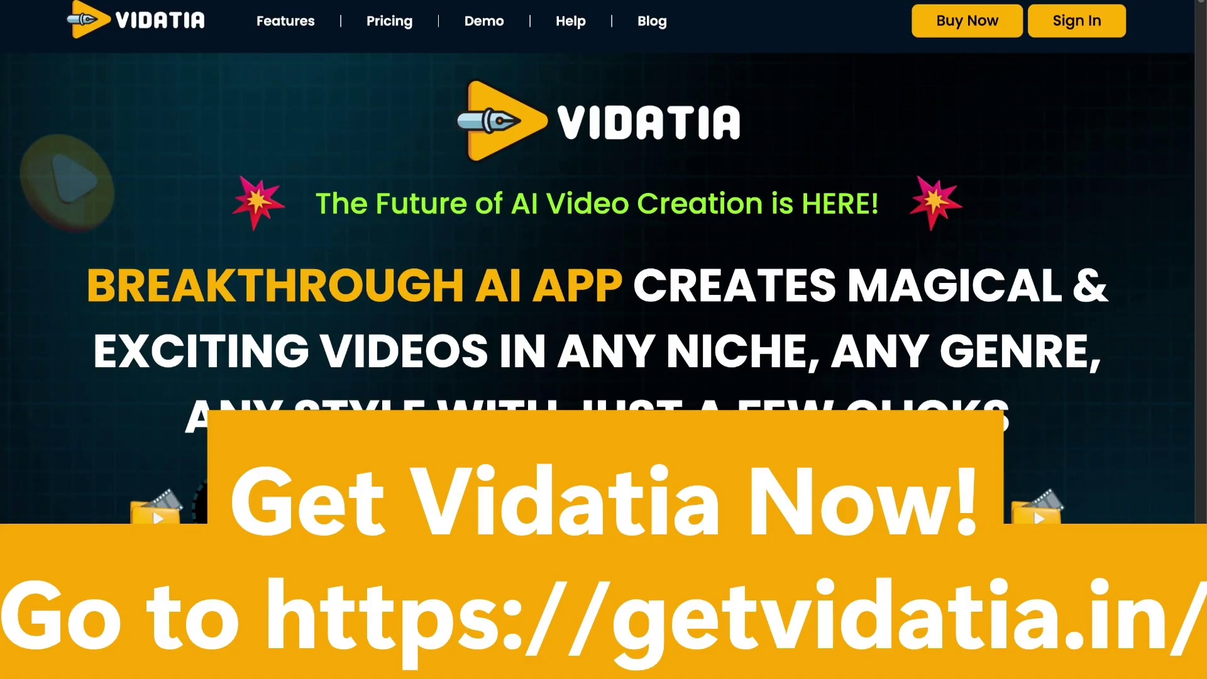